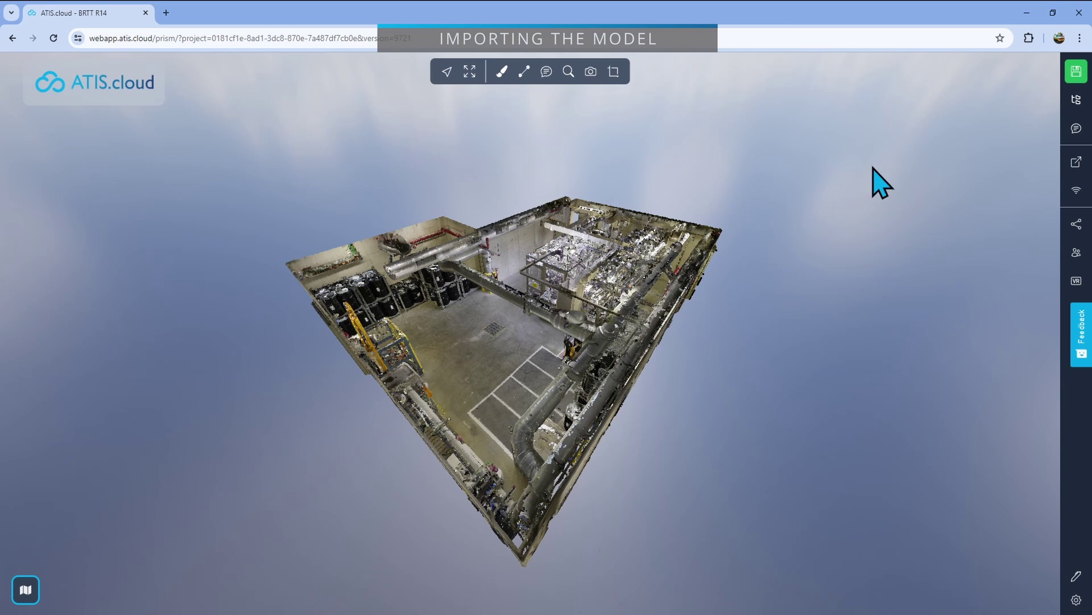
Import the IFC model local_BRTT_14_IFC_2X3_v2 into the project from the hierarchy's Add object list.
{"action": "left_click", "coordinate": [1075, 101]}
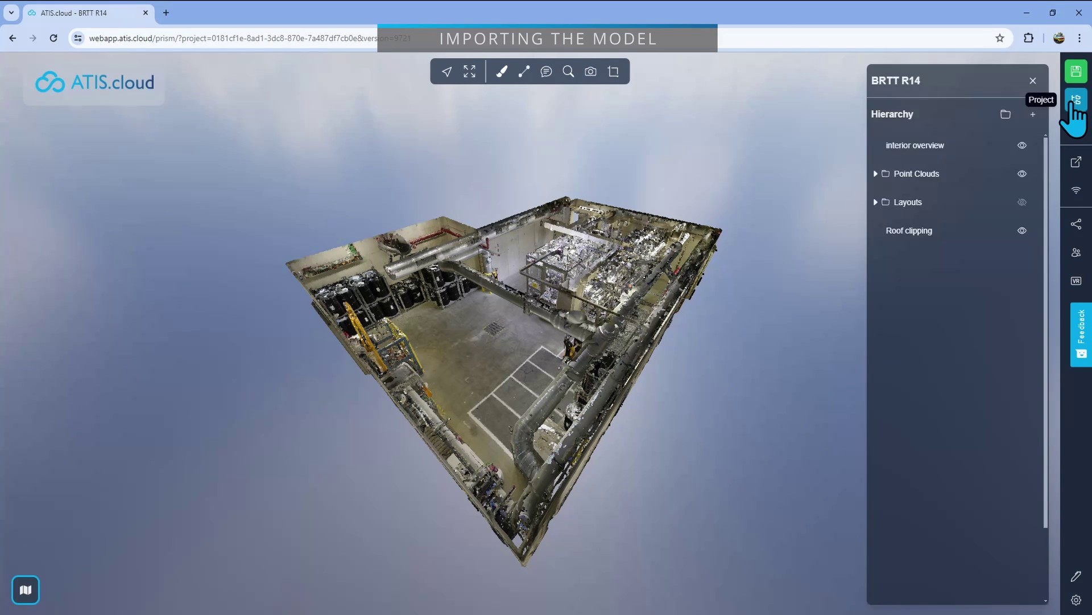
{"action": "left_click", "coordinate": [1034, 114]}
{"action": "mouse_move", "coordinate": [606, 310]}
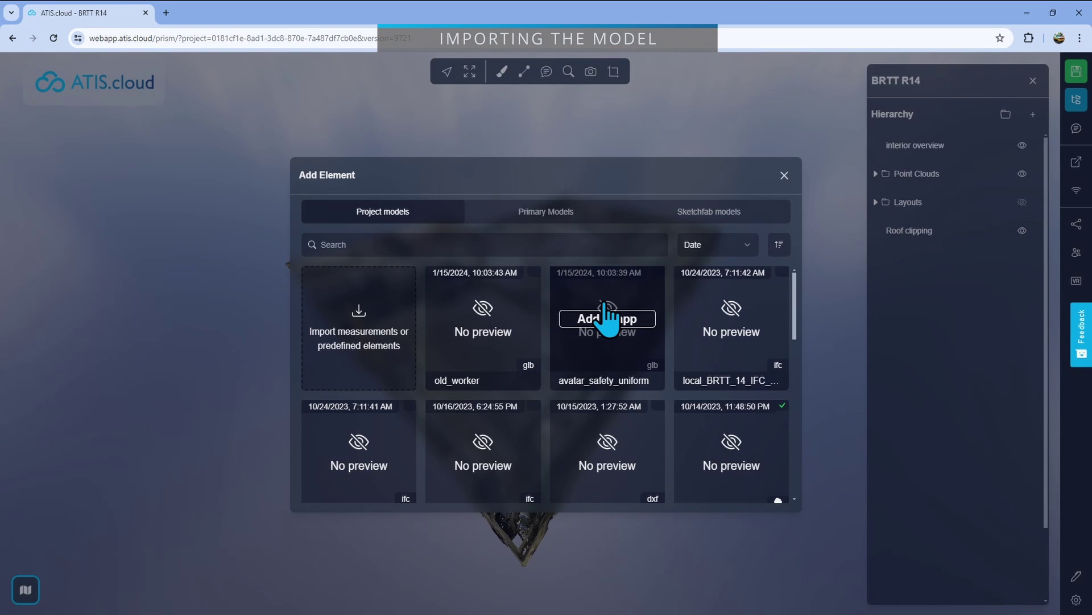
{"action": "mouse_move", "coordinate": [734, 333]}
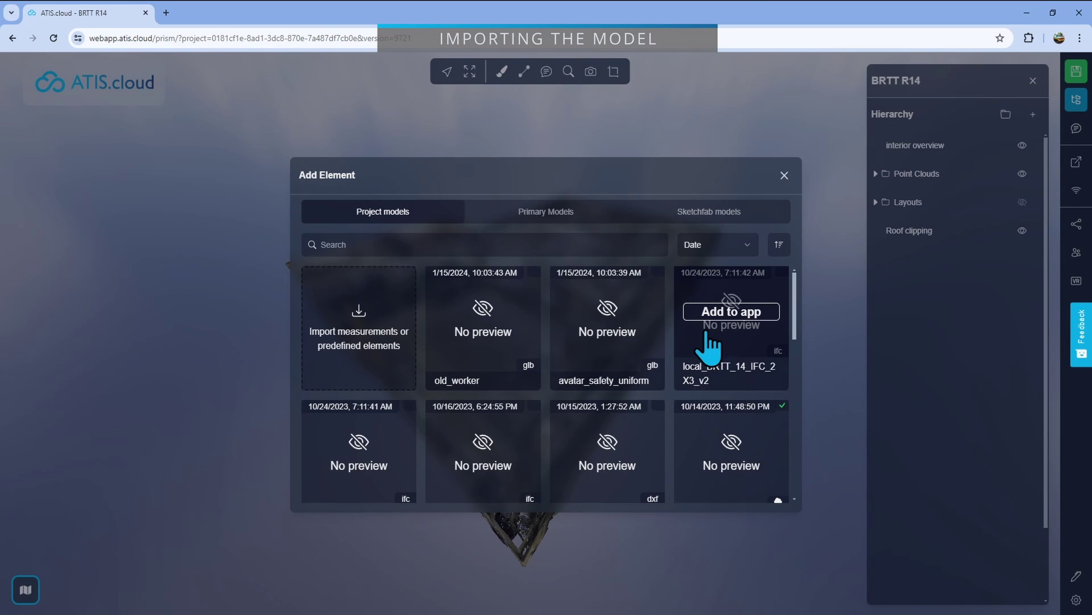
{"action": "left_click", "coordinate": [739, 314]}
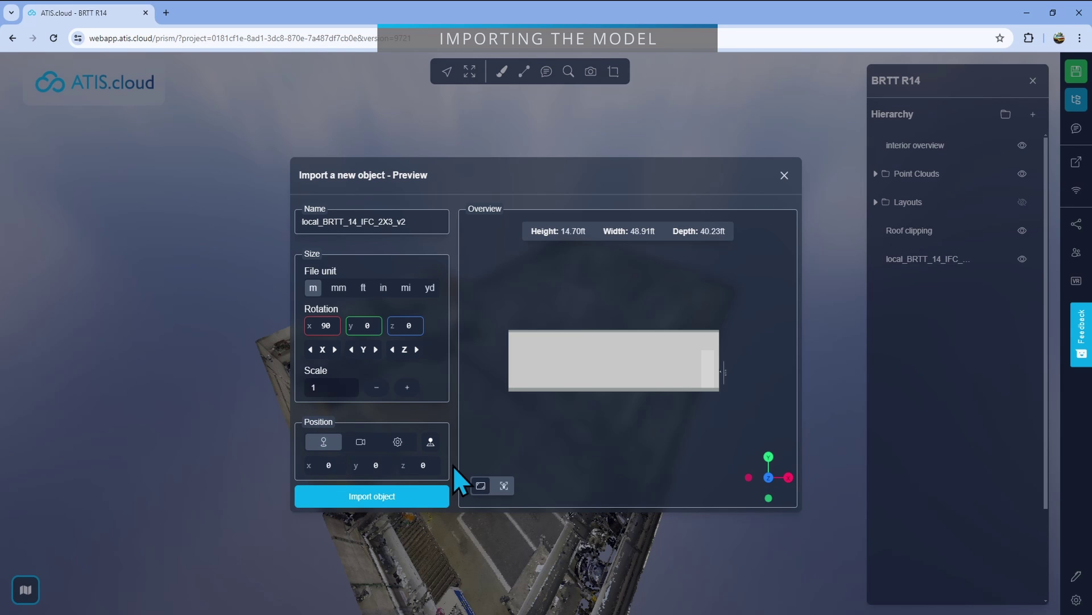
{"action": "left_click", "coordinate": [410, 498]}
{"action": "left_click_drag", "start_coordinate": [411, 499], "coordinate": [446, 439]}
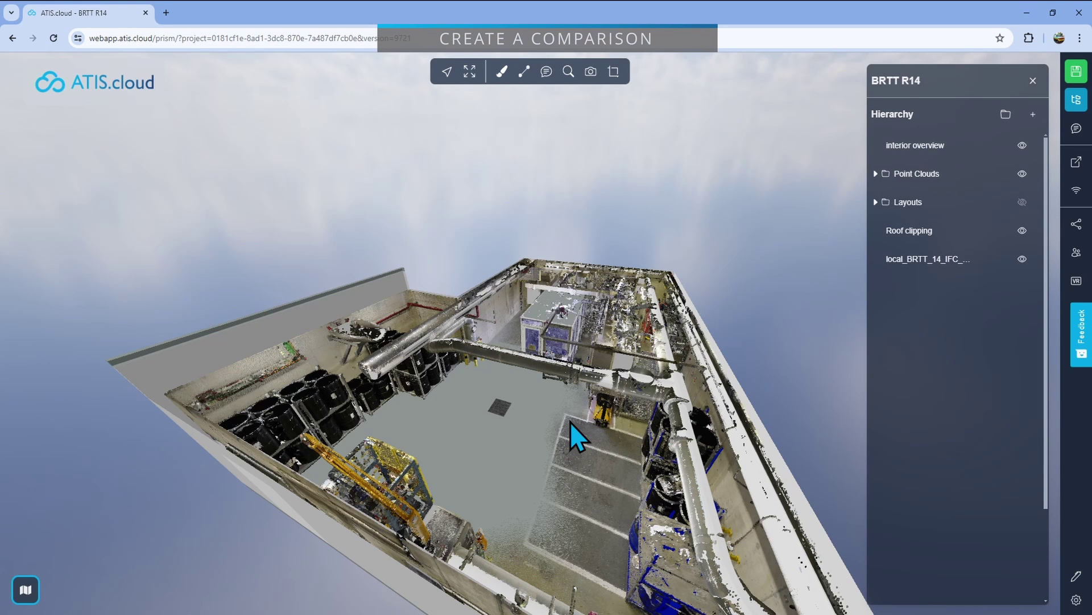
Configure analysis 'Comparison': BRTT_HD_CleanClean_Recap against local_BRTT_14_IFC_2X3_v2 at density 0.014404.
{"action": "left_click", "coordinate": [568, 73]}
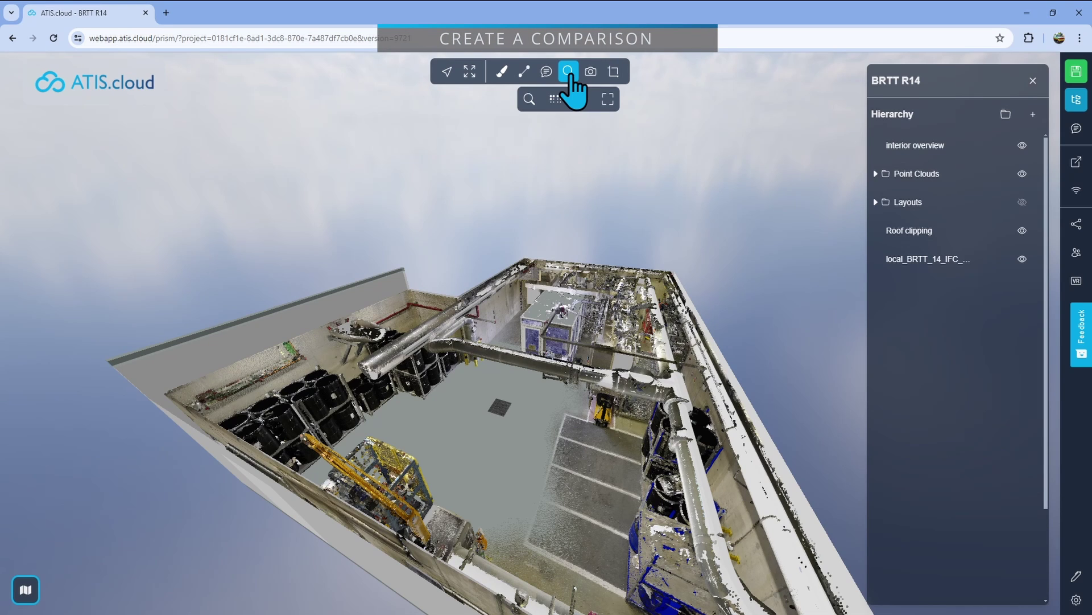
{"action": "left_click", "coordinate": [528, 100]}
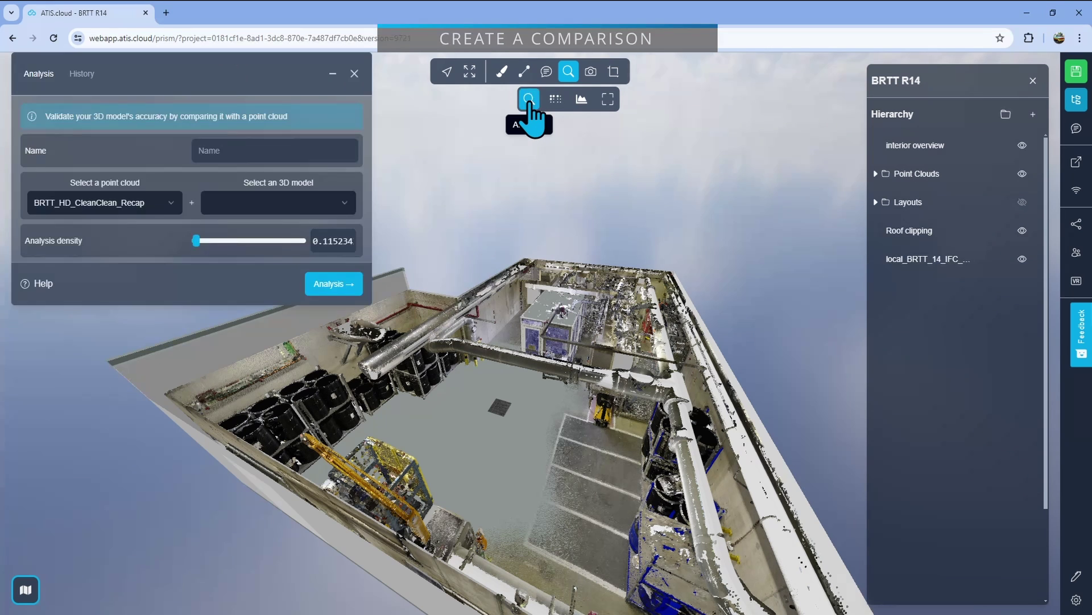
{"action": "left_click_drag", "start_coordinate": [224, 66], "coordinate": [275, 229]}
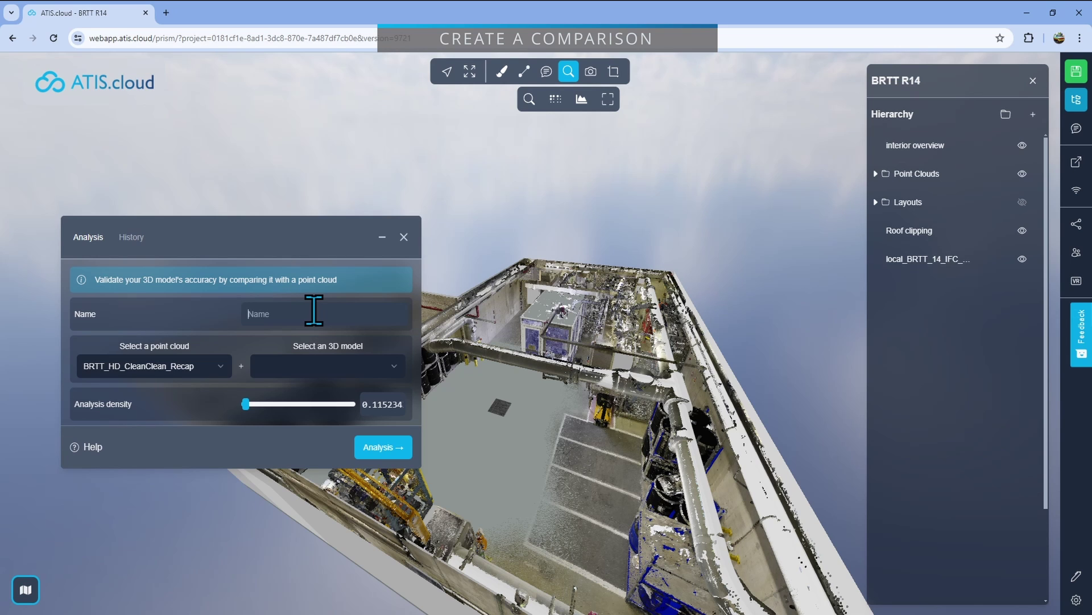
{"action": "type", "text": "Comparison"}
{"action": "left_click", "coordinate": [171, 370]}
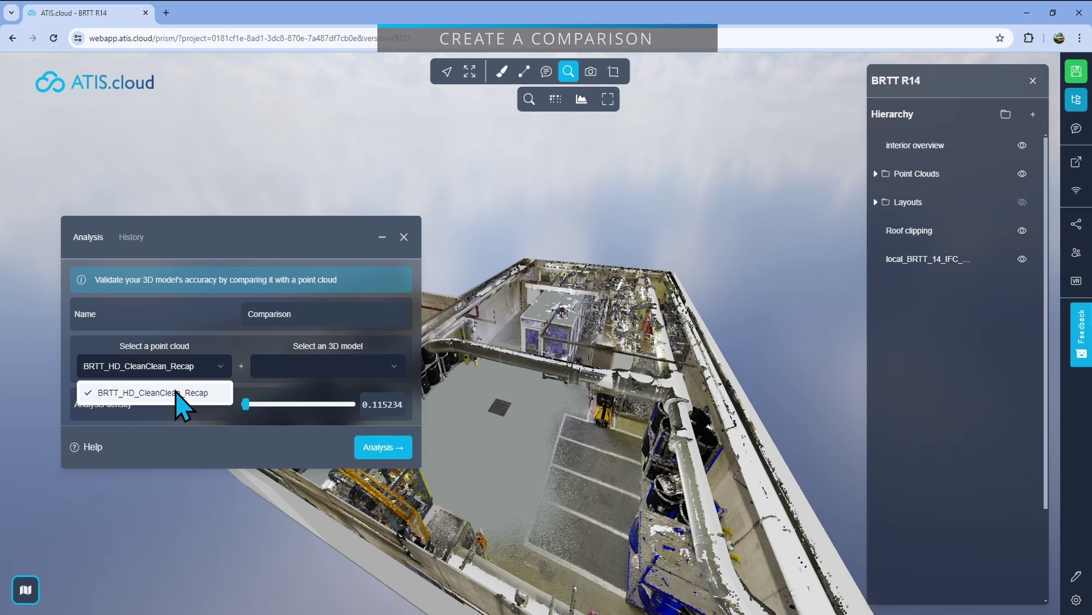
{"action": "left_click", "coordinate": [176, 391]}
{"action": "left_click", "coordinate": [309, 365]}
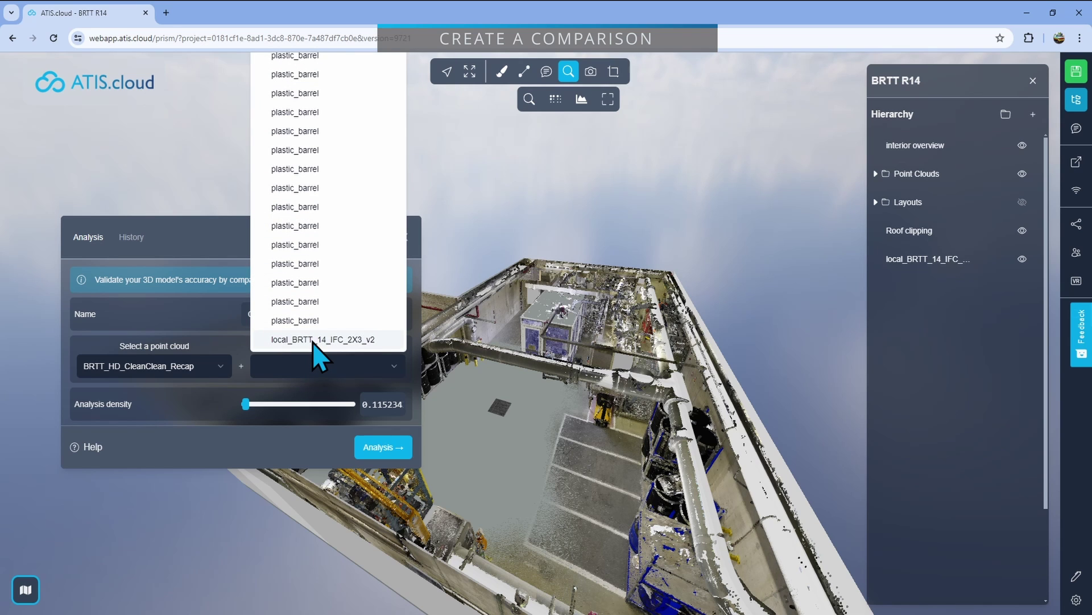
{"action": "left_click", "coordinate": [313, 342]}
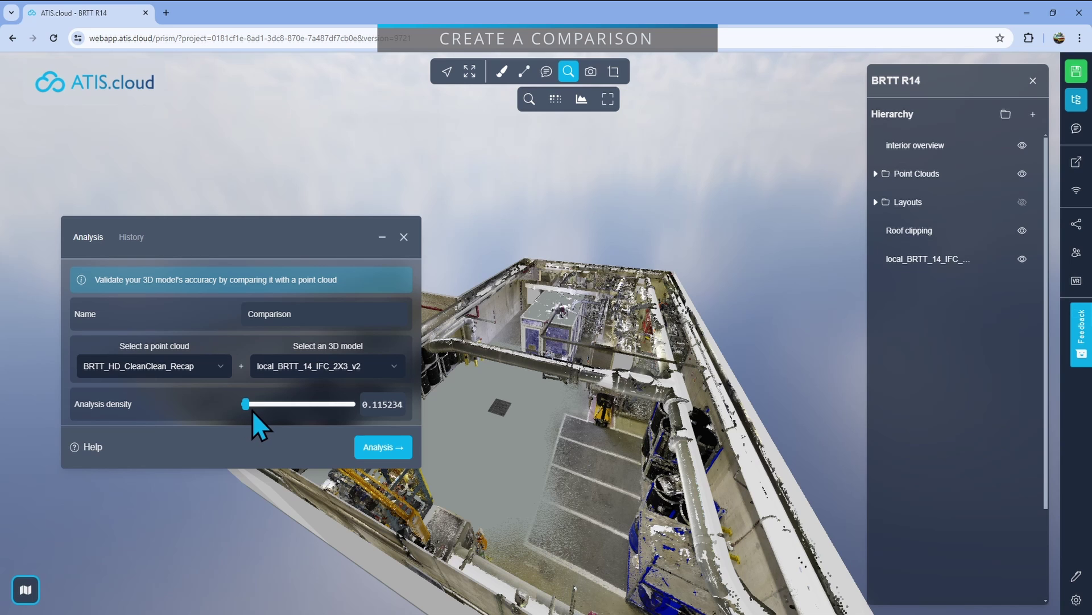
{"action": "left_click_drag", "start_coordinate": [250, 409], "coordinate": [348, 403]}
{"action": "left_click_drag", "start_coordinate": [342, 404], "coordinate": [278, 404]}
Run the Comparison analysis by spending tokens, then reopen the analysis form and view its History.
{"action": "left_click", "coordinate": [388, 447]}
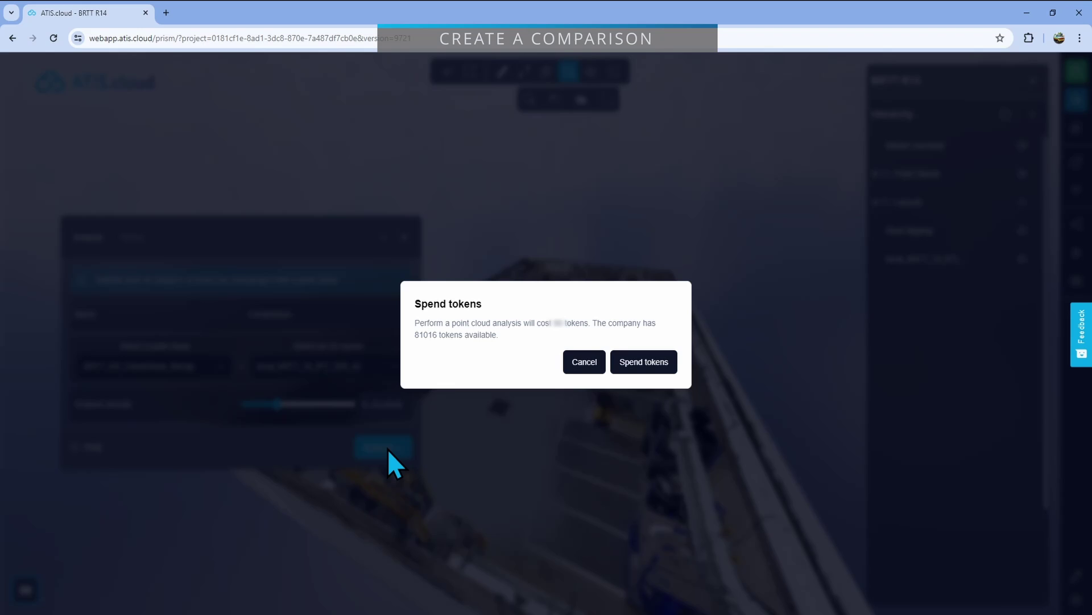
{"action": "left_click", "coordinate": [635, 367]}
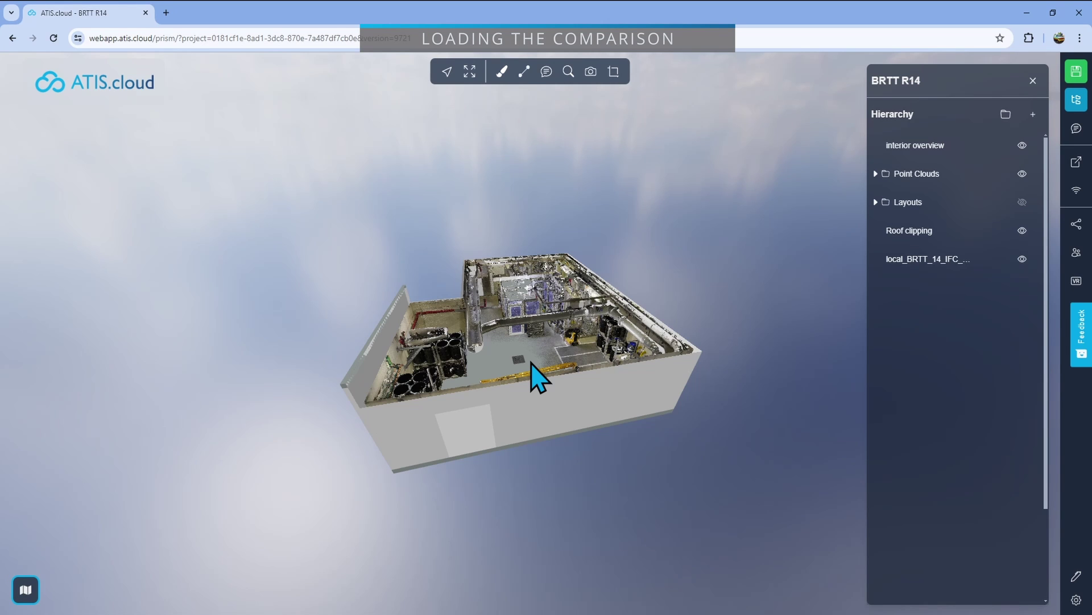
{"action": "scroll", "coordinate": [537, 376], "scroll_direction": "up", "scroll_amount": 4}
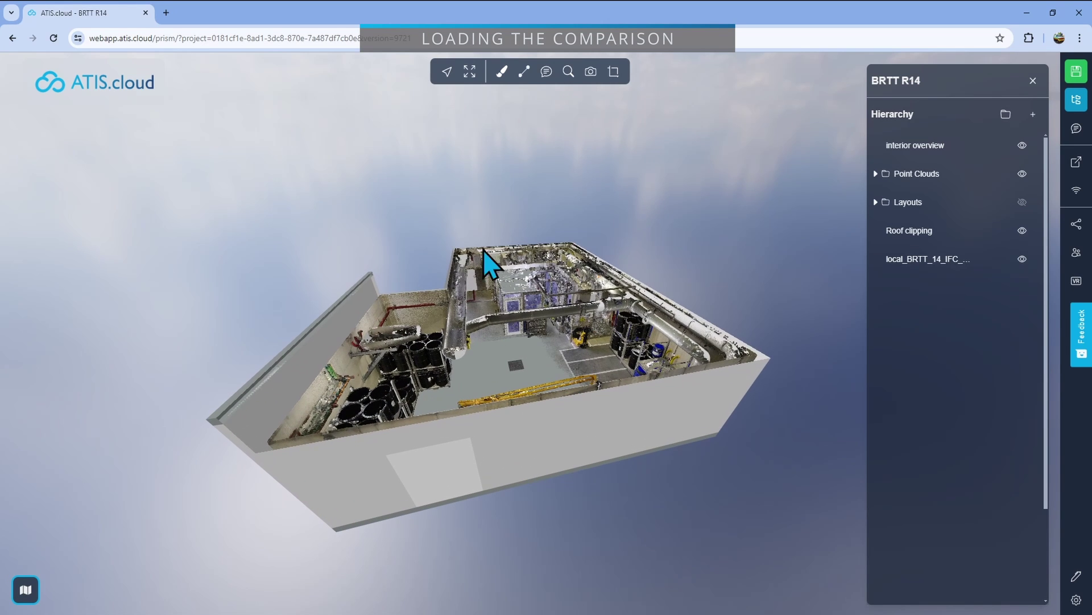
{"action": "left_click", "coordinate": [568, 71]}
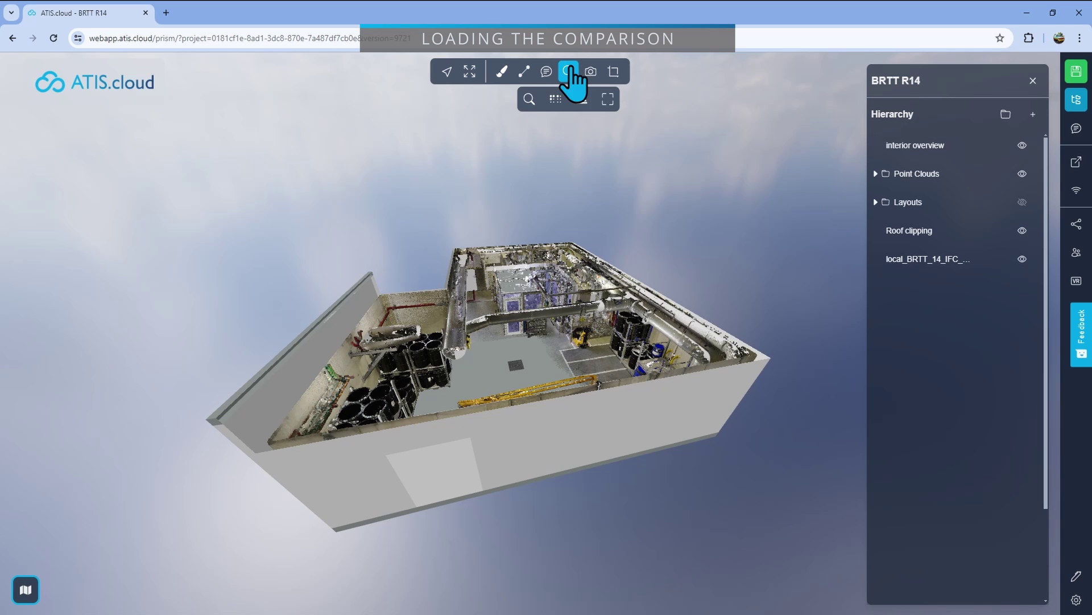
{"action": "left_click", "coordinate": [530, 99]}
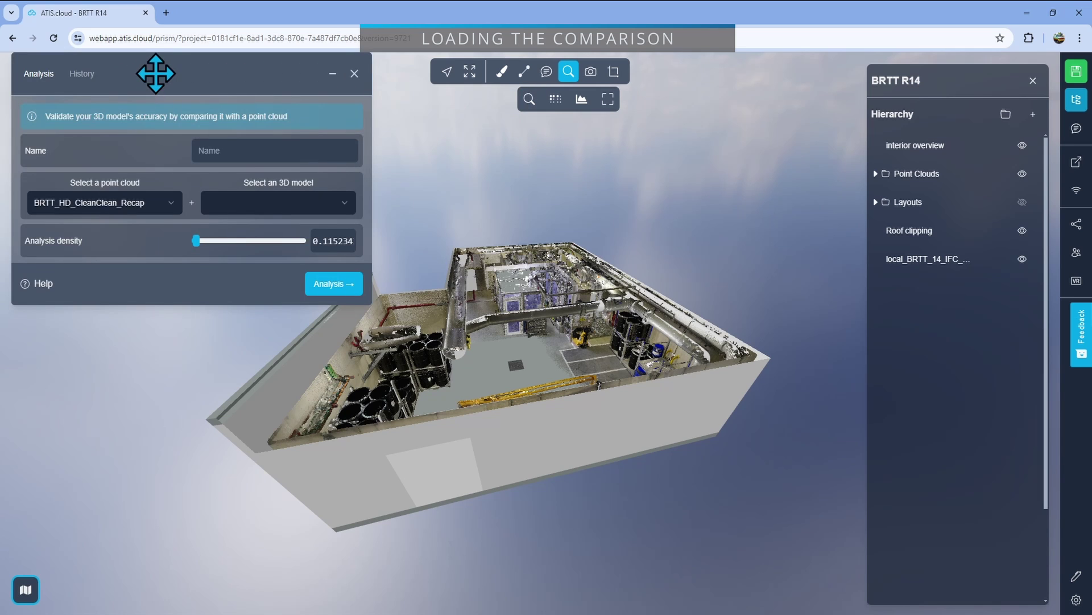
{"action": "left_click_drag", "start_coordinate": [147, 122], "coordinate": [221, 232]}
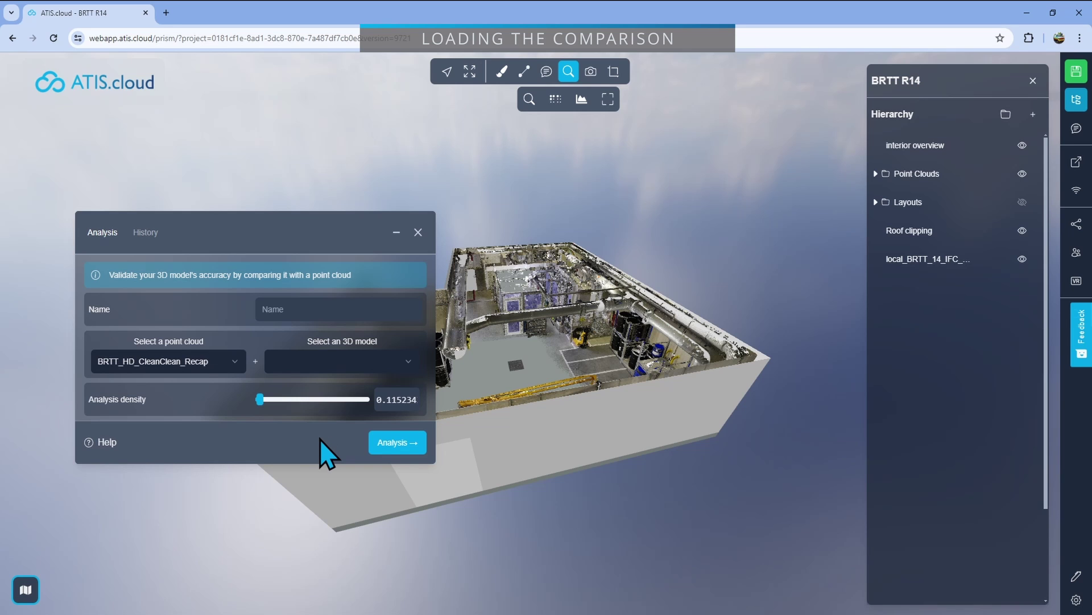
{"action": "left_click", "coordinate": [155, 239]}
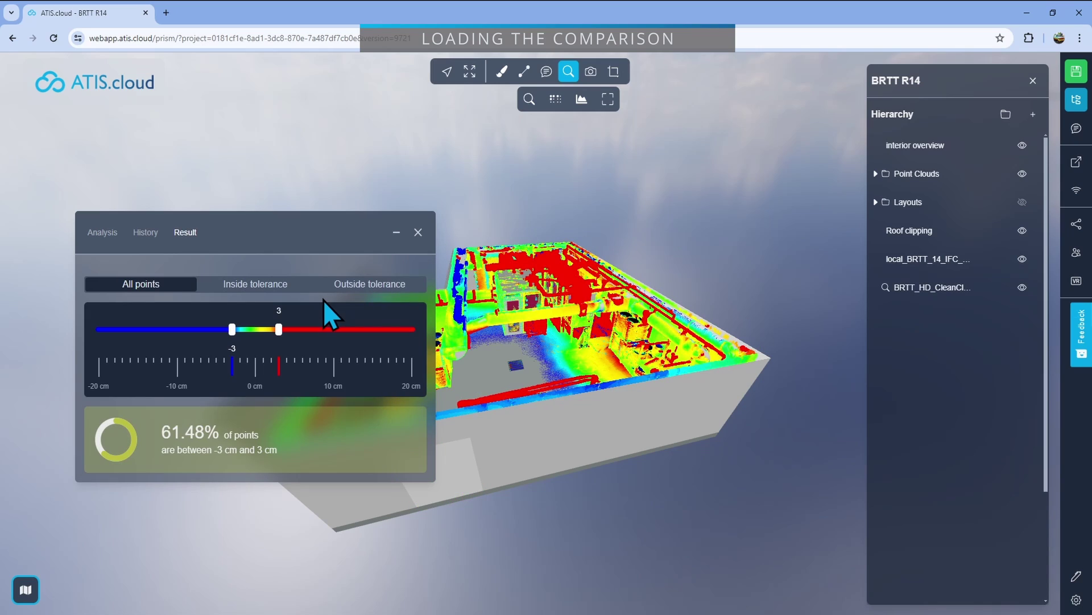
Move the results panel aside, then fly down into the room toward the red box.
{"action": "scroll", "coordinate": [569, 395], "scroll_direction": "up", "scroll_amount": 5}
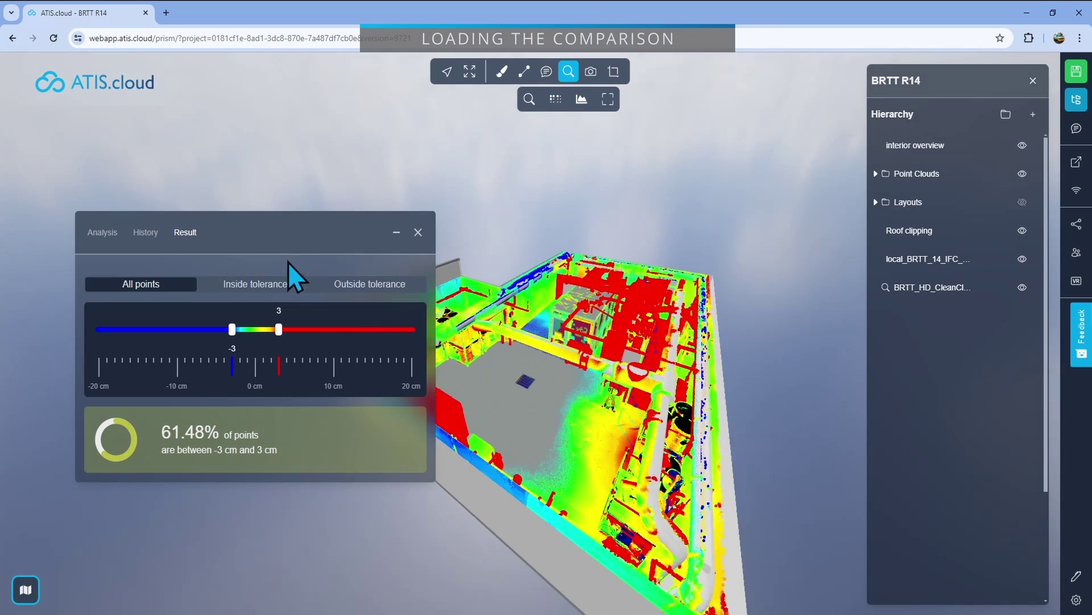
{"action": "left_click_drag", "start_coordinate": [250, 234], "coordinate": [205, 190]}
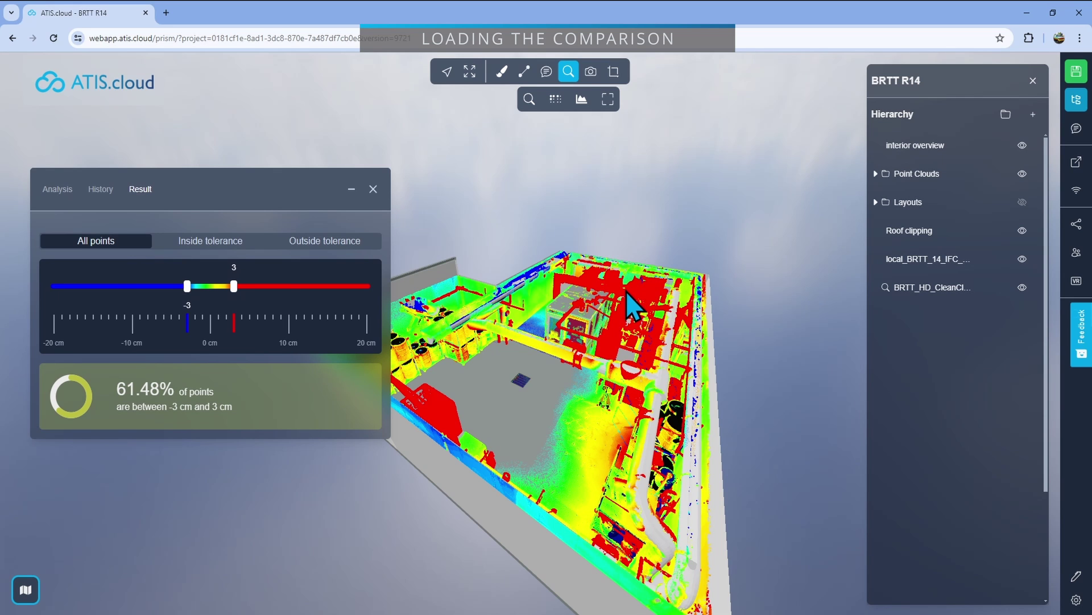
{"action": "left_click_drag", "start_coordinate": [625, 291], "coordinate": [594, 409]}
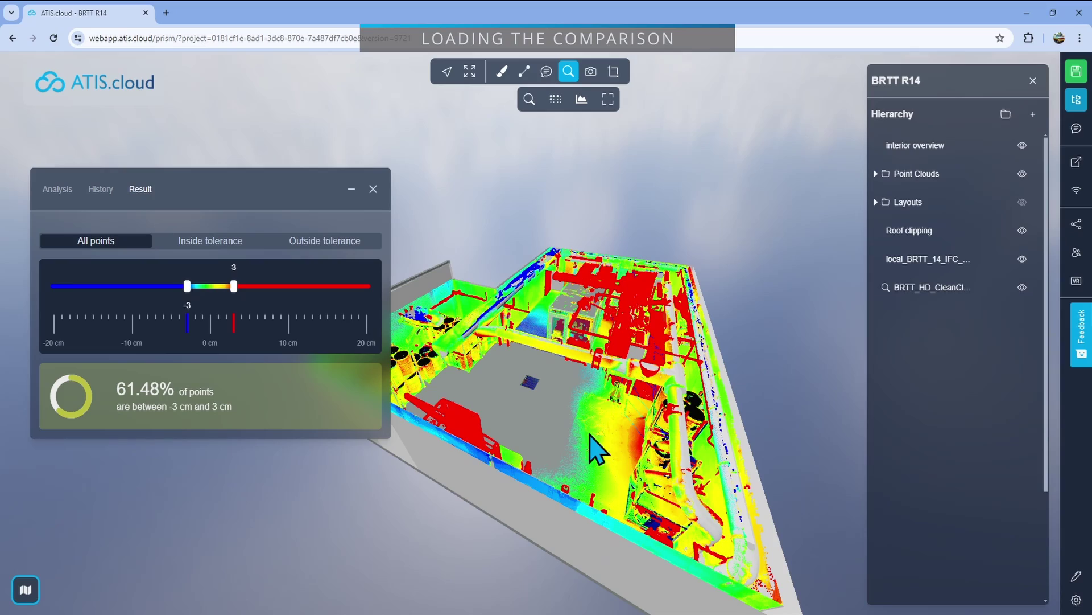
{"action": "scroll", "coordinate": [626, 452], "scroll_direction": "up", "scroll_amount": 5}
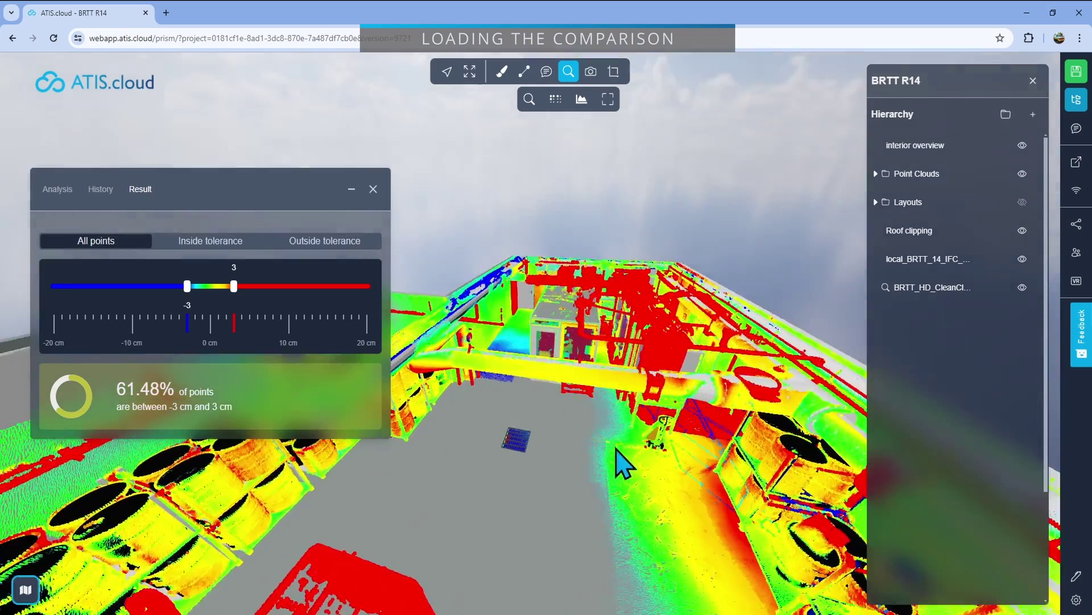
{"action": "double_click", "coordinate": [623, 464]}
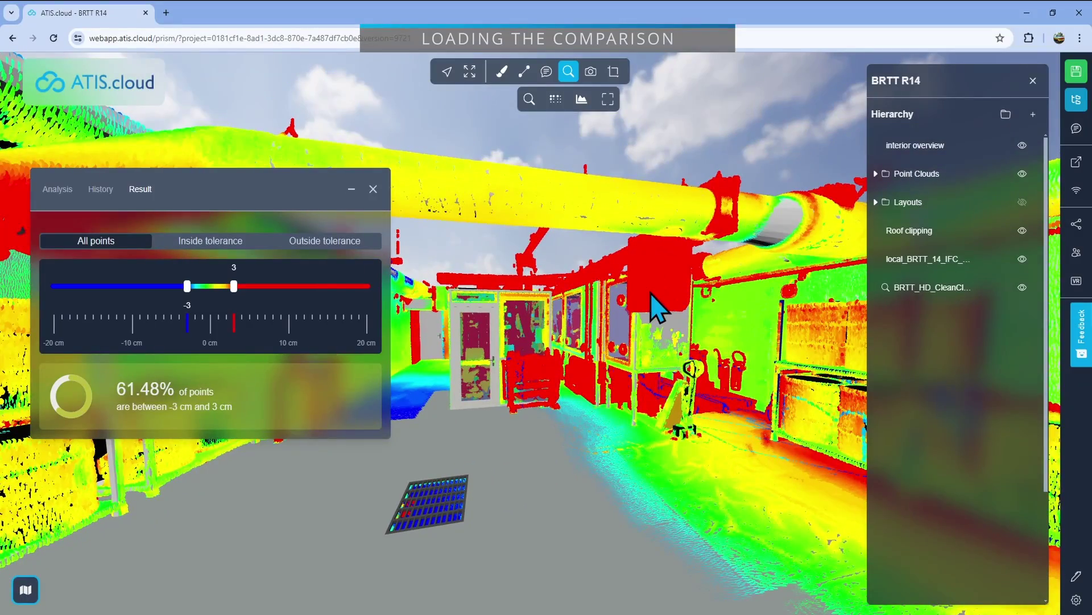
{"action": "scroll", "coordinate": [660, 307], "scroll_direction": "up", "scroll_amount": 5}
{"action": "left_click_drag", "start_coordinate": [668, 288], "coordinate": [613, 328]}
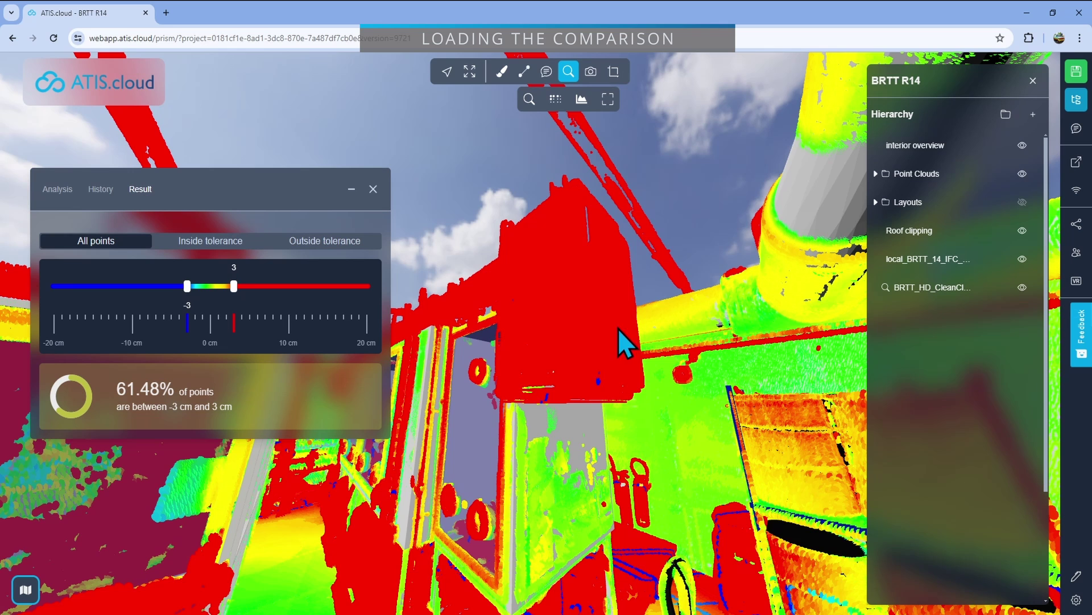
Enable Eye-Dome Lighting in the point cloud display settings.
{"action": "left_click", "coordinate": [1077, 600]}
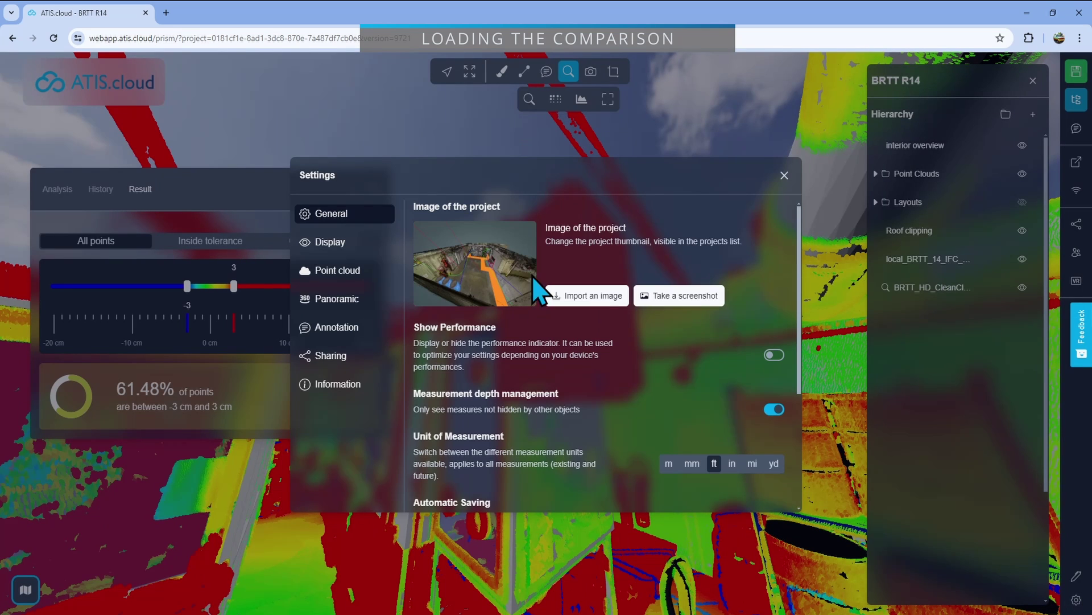
{"action": "left_click", "coordinate": [314, 273]}
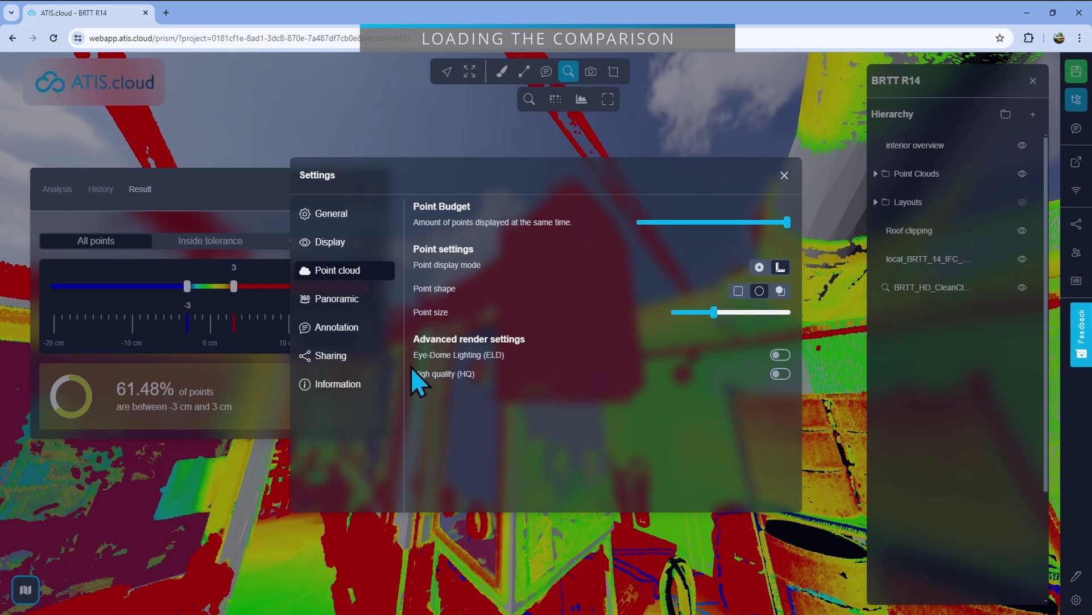
{"action": "left_click", "coordinate": [780, 355]}
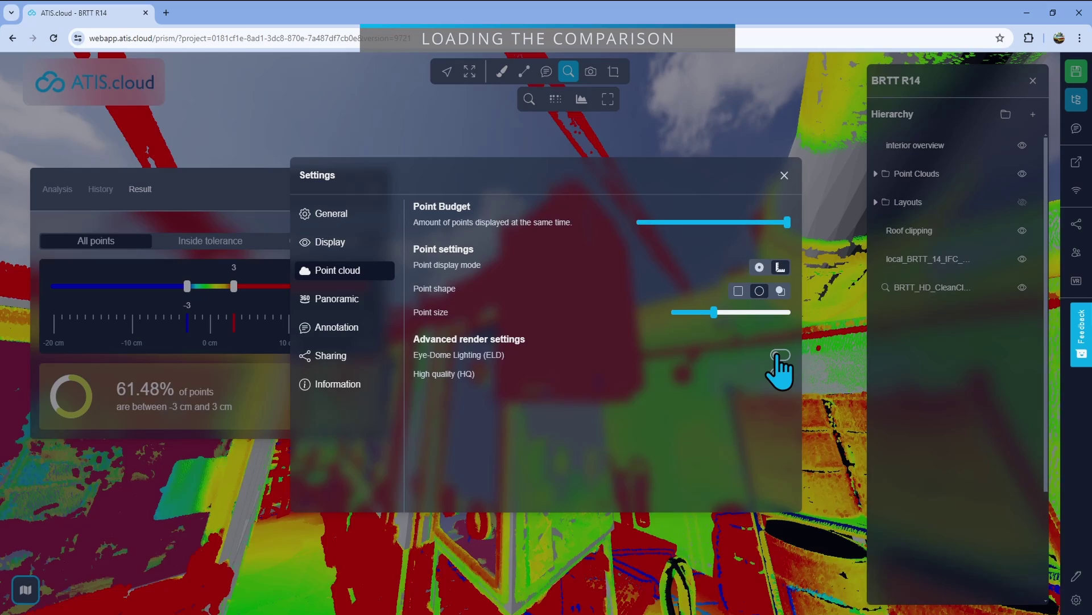
{"action": "left_click", "coordinate": [784, 176]}
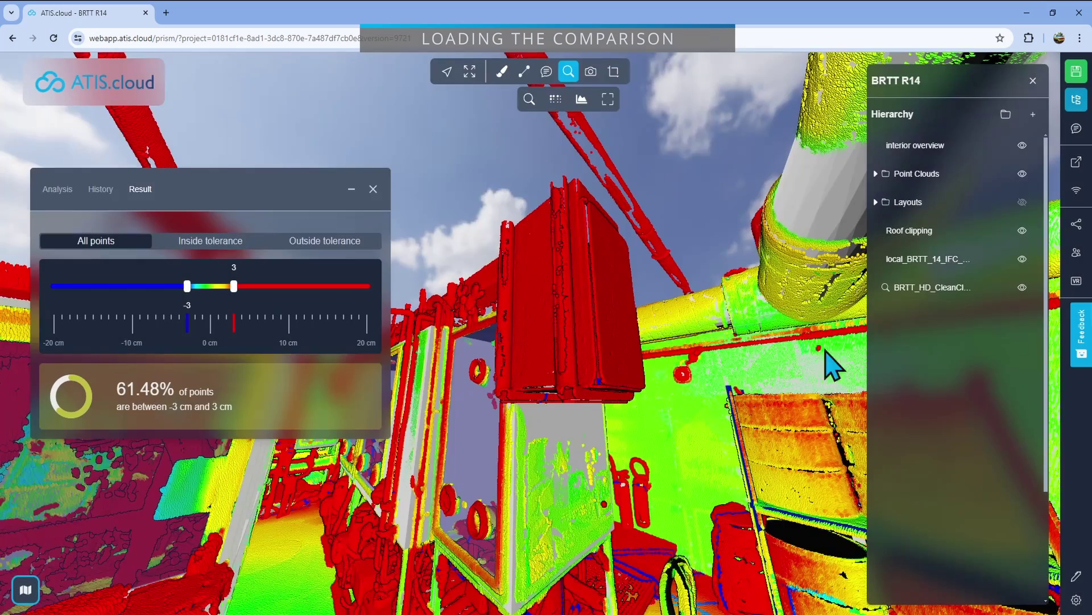
{"action": "left_click_drag", "start_coordinate": [637, 429], "coordinate": [569, 504]}
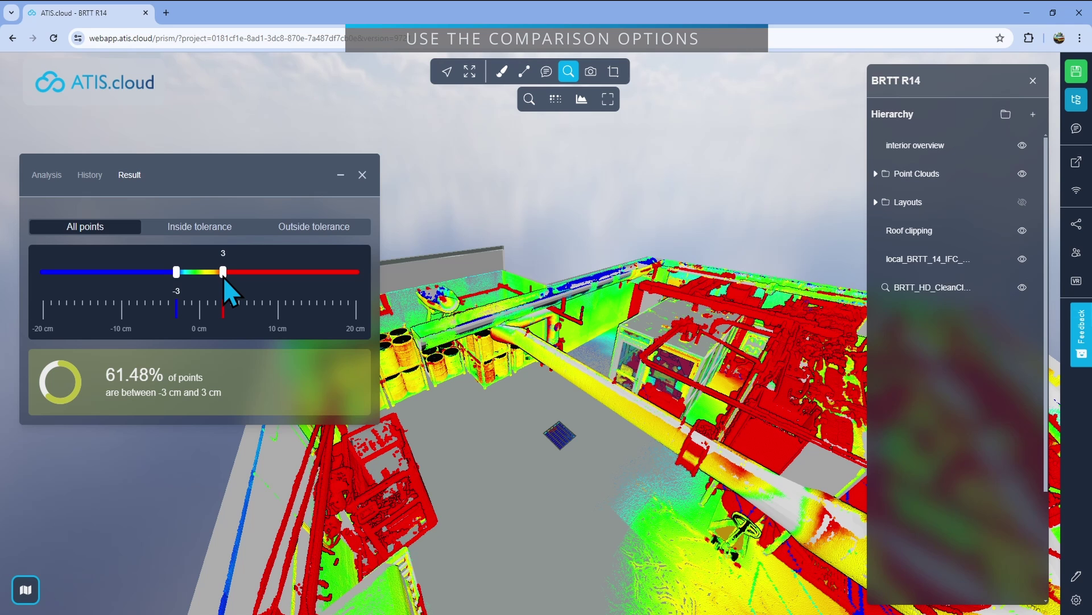
Adjust the tolerance limits, finishing at -5 cm to 5 cm with 74.61% of points inside.
{"action": "mouse_move", "coordinate": [223, 278]}
{"action": "left_mouse_down"}
{"action": "mouse_move", "coordinate": [251, 278]}
{"action": "mouse_move", "coordinate": [240, 278]}
{"action": "left_mouse_up"}
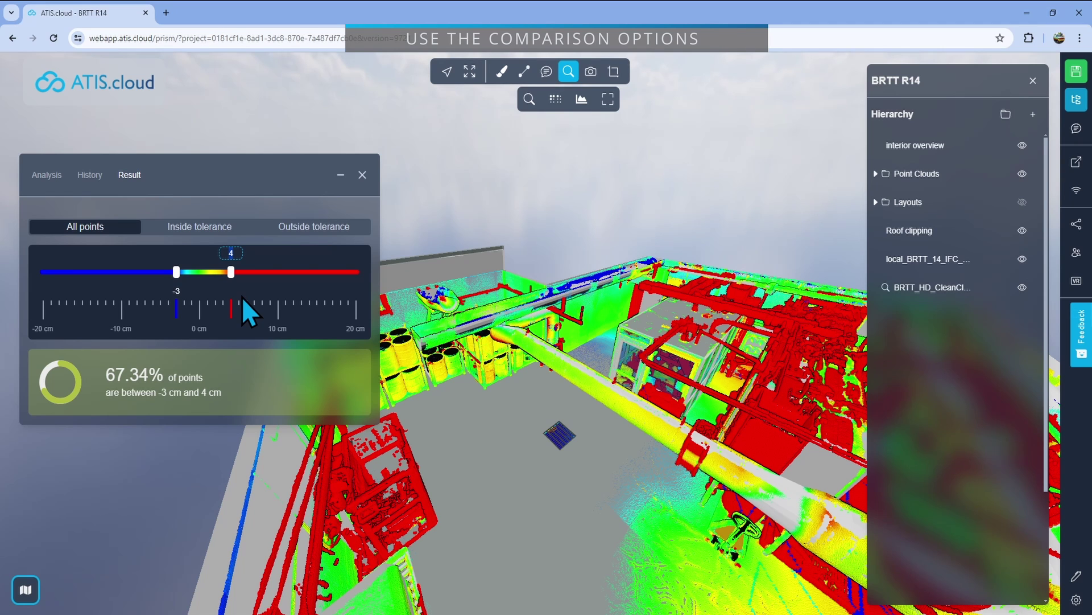
{"action": "key", "text": "Left"}
{"action": "key", "text": "Left"}
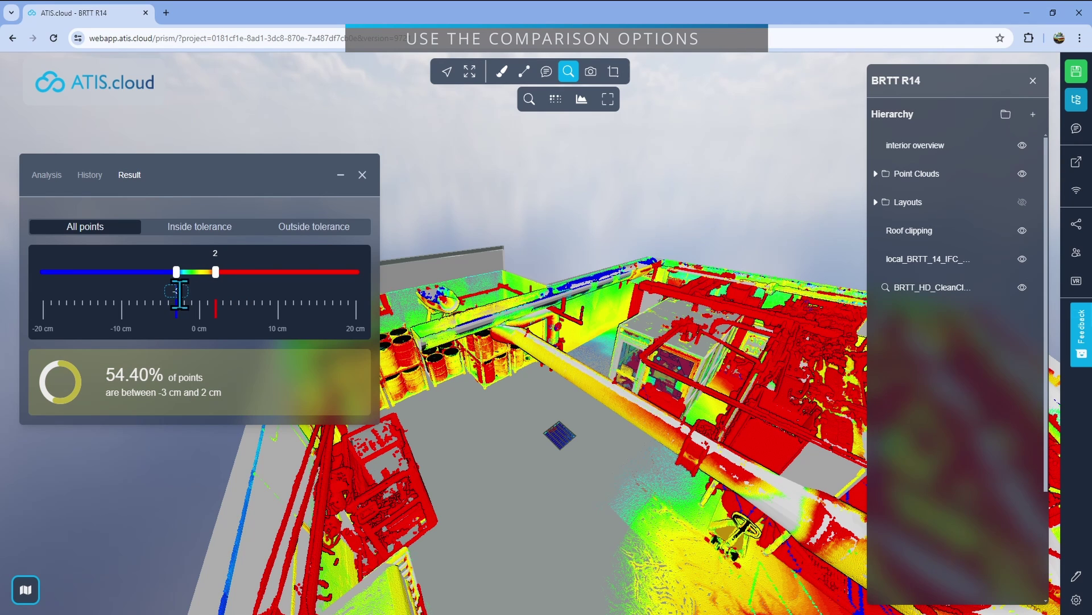
{"action": "key", "text": "Return"}
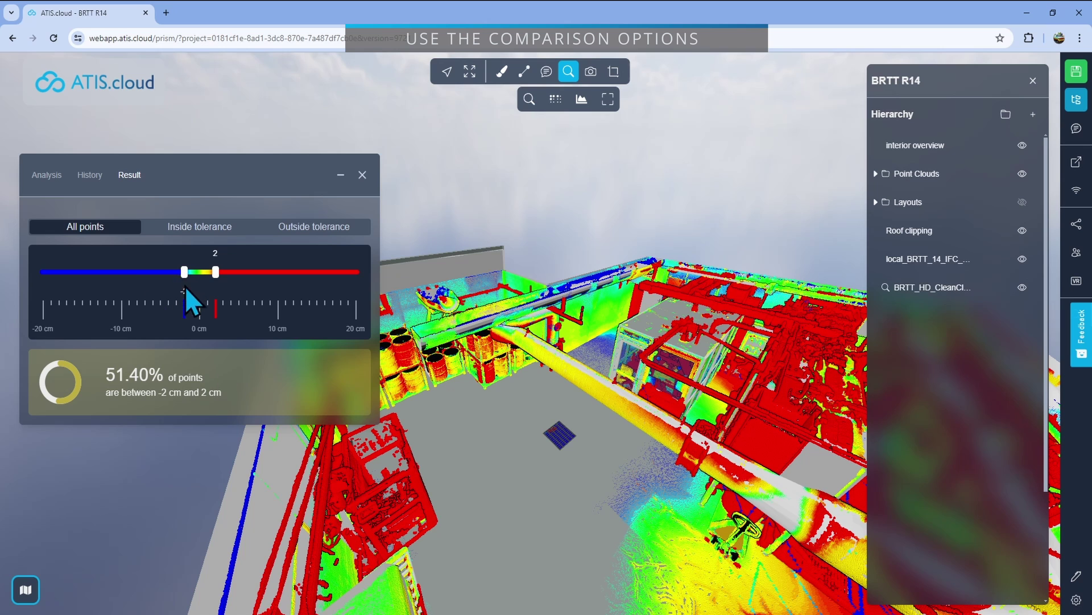
{"action": "key", "text": "Left"}
{"action": "key", "text": "Left"}
{"action": "key", "text": "Left"}
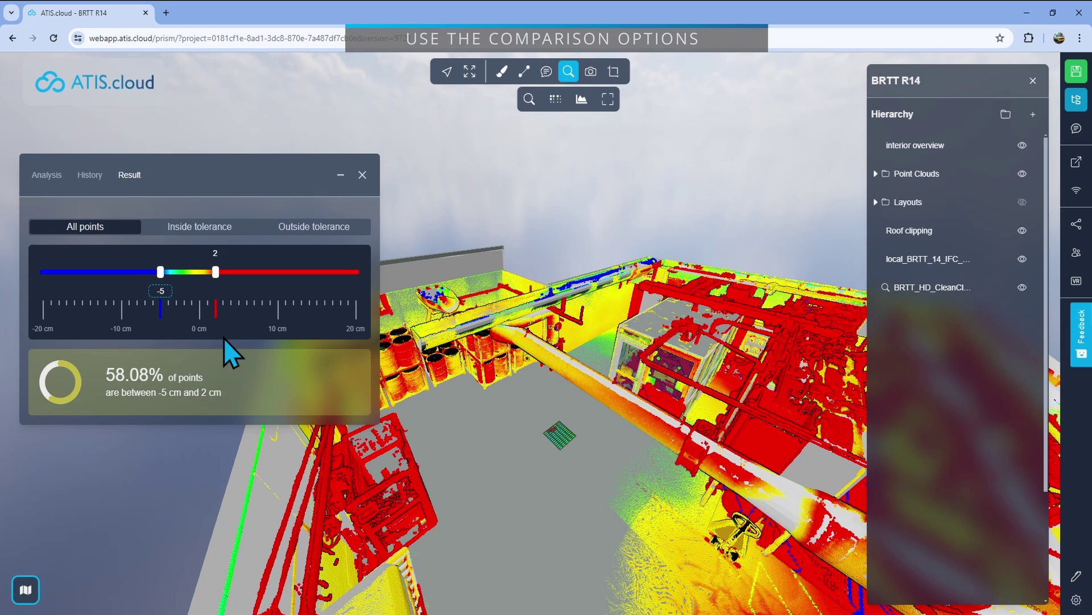
{"action": "left_click", "coordinate": [216, 254]}
{"action": "key", "text": "Right"}
{"action": "key", "text": "Right"}
{"action": "key", "text": "Right"}
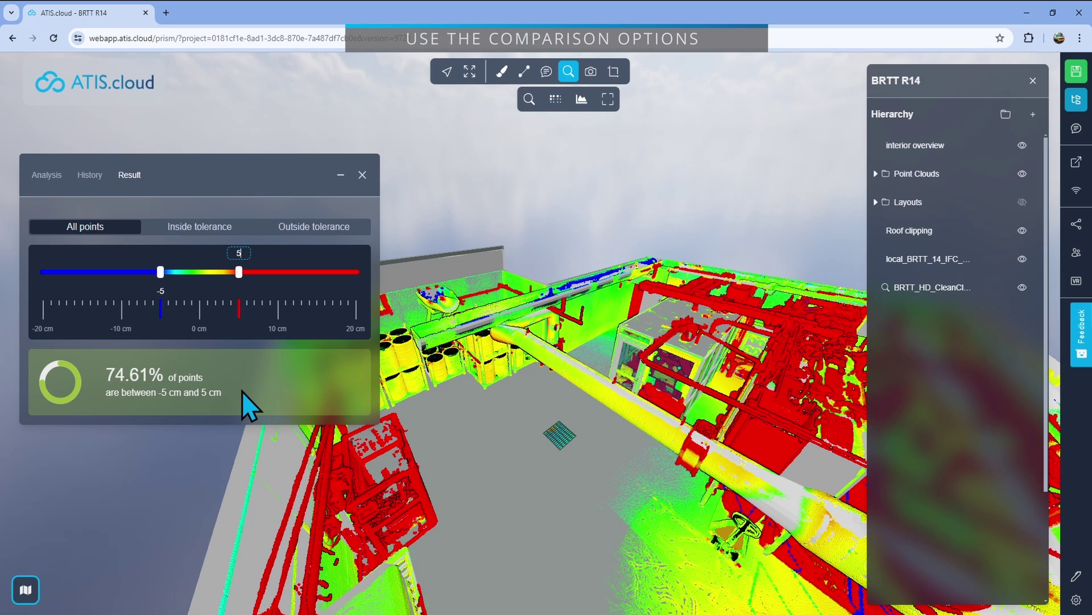
Orbit and zoom into the room to inspect the deviation colours on the shelves and barrels.
{"action": "scroll", "coordinate": [632, 381], "scroll_direction": "down", "scroll_amount": 5}
{"action": "left_click_drag", "start_coordinate": [633, 381], "coordinate": [652, 516]}
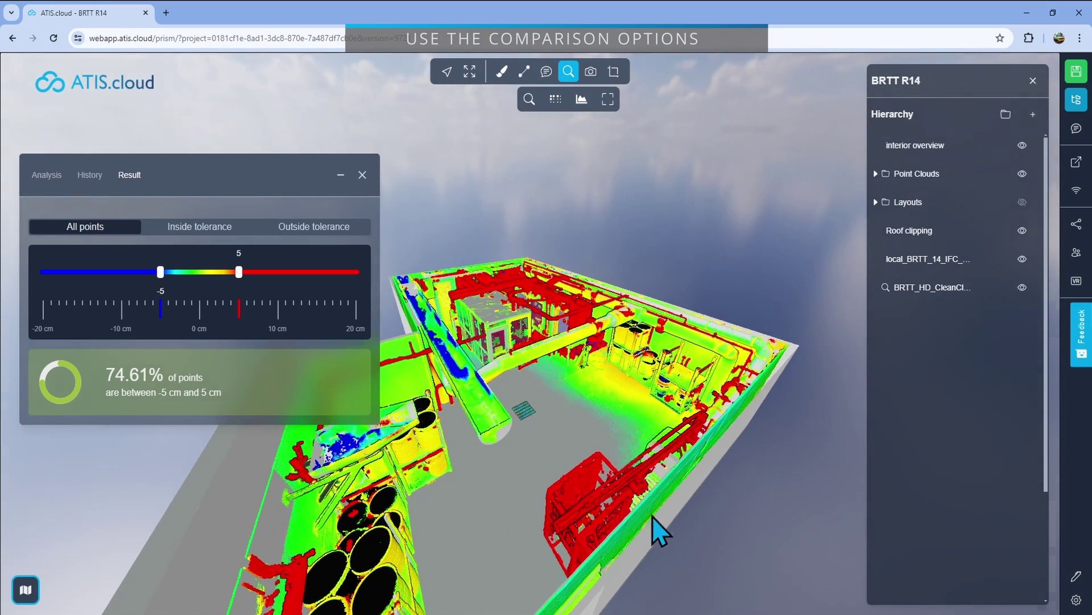
{"action": "scroll", "coordinate": [652, 517], "scroll_direction": "up", "scroll_amount": 3}
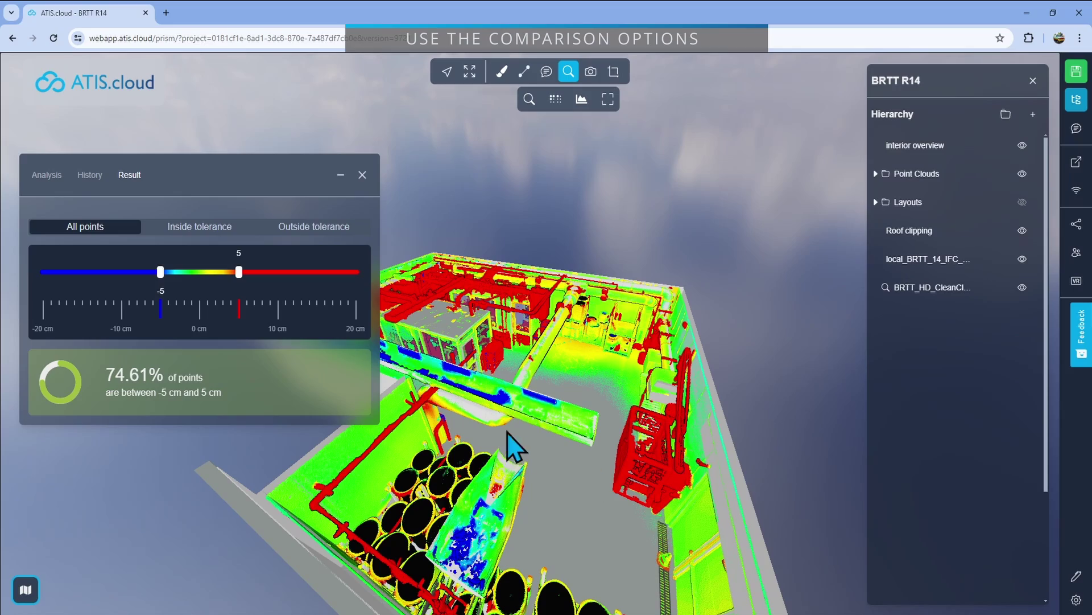
{"action": "scroll", "coordinate": [515, 446], "scroll_direction": "up", "scroll_amount": 5}
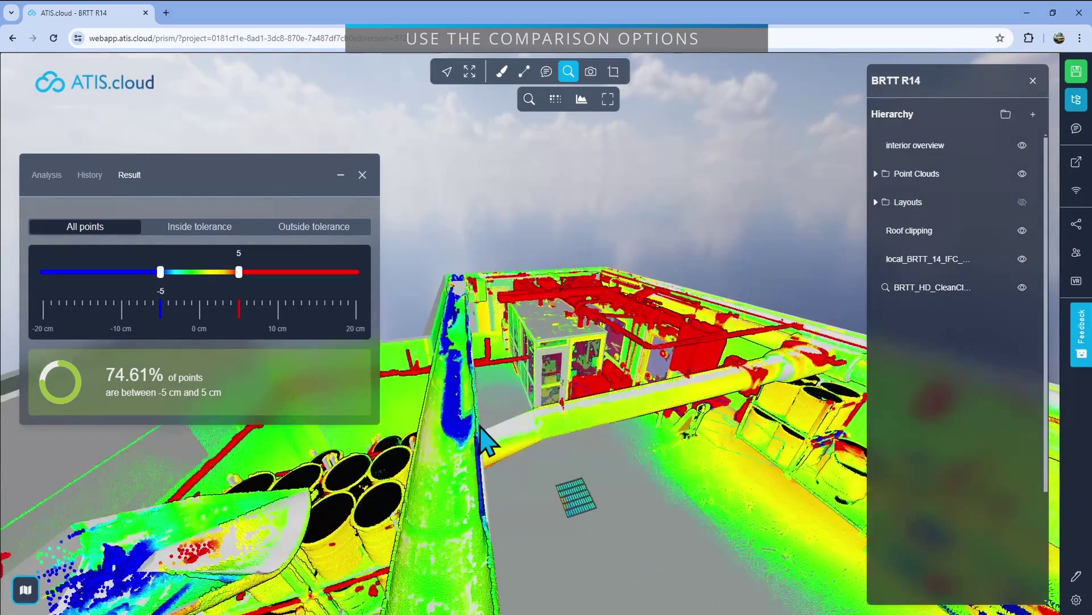
{"action": "scroll", "coordinate": [487, 441], "scroll_direction": "up", "scroll_amount": 3}
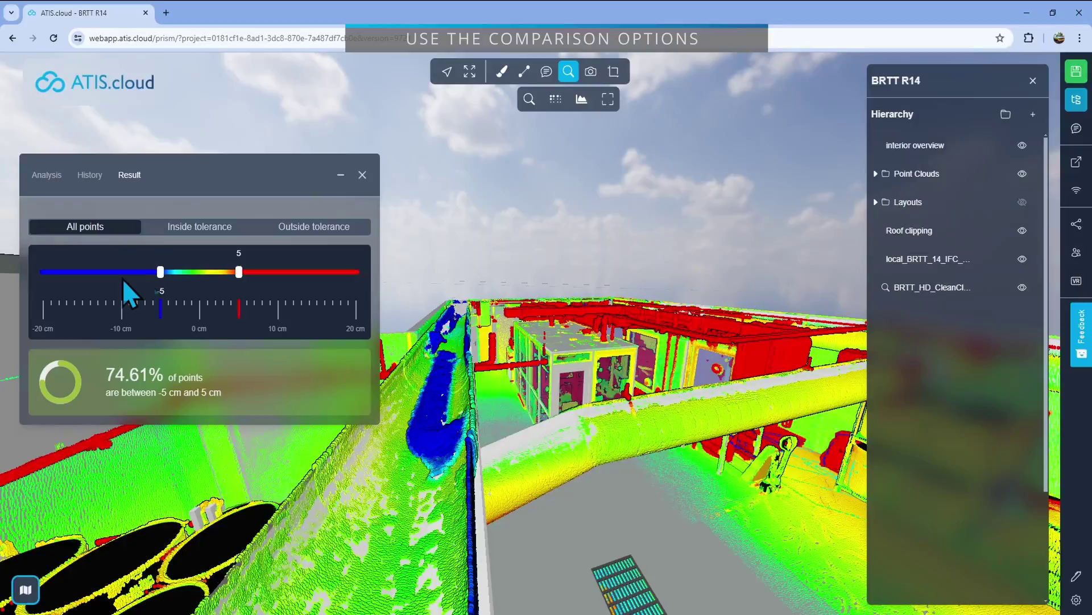
{"action": "left_click_drag", "start_coordinate": [631, 449], "coordinate": [592, 427]}
{"action": "scroll", "coordinate": [590, 427], "scroll_direction": "up", "scroll_amount": 5}
{"action": "scroll", "coordinate": [542, 456], "scroll_direction": "down", "scroll_amount": 3}
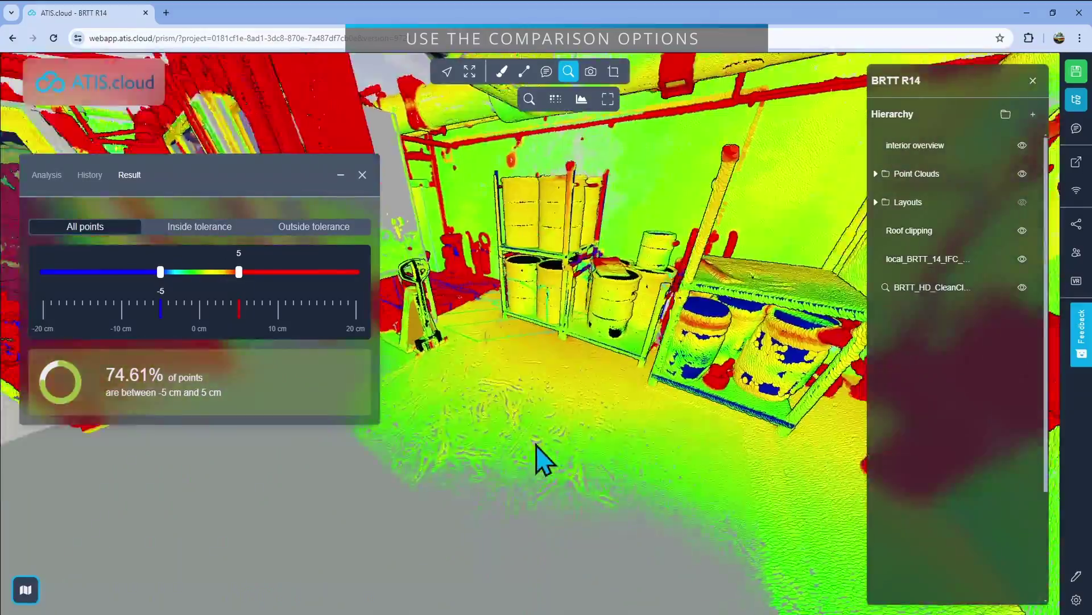
{"action": "scroll", "coordinate": [556, 378], "scroll_direction": "up", "scroll_amount": 3}
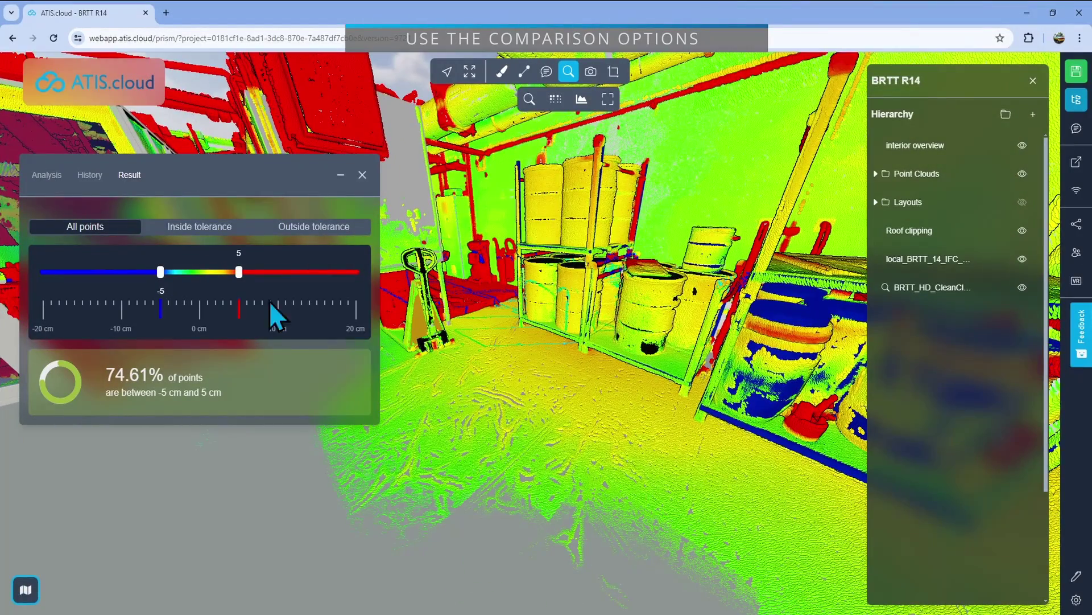
{"action": "scroll", "coordinate": [646, 383], "scroll_direction": "up", "scroll_amount": 2}
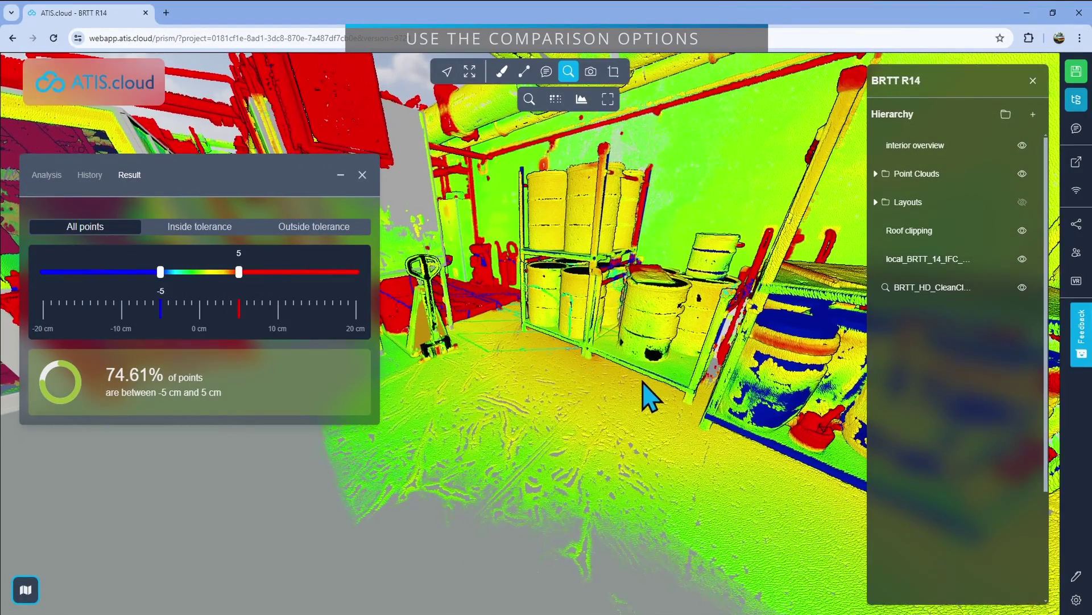
{"action": "scroll", "coordinate": [586, 297], "scroll_direction": "up", "scroll_amount": 5}
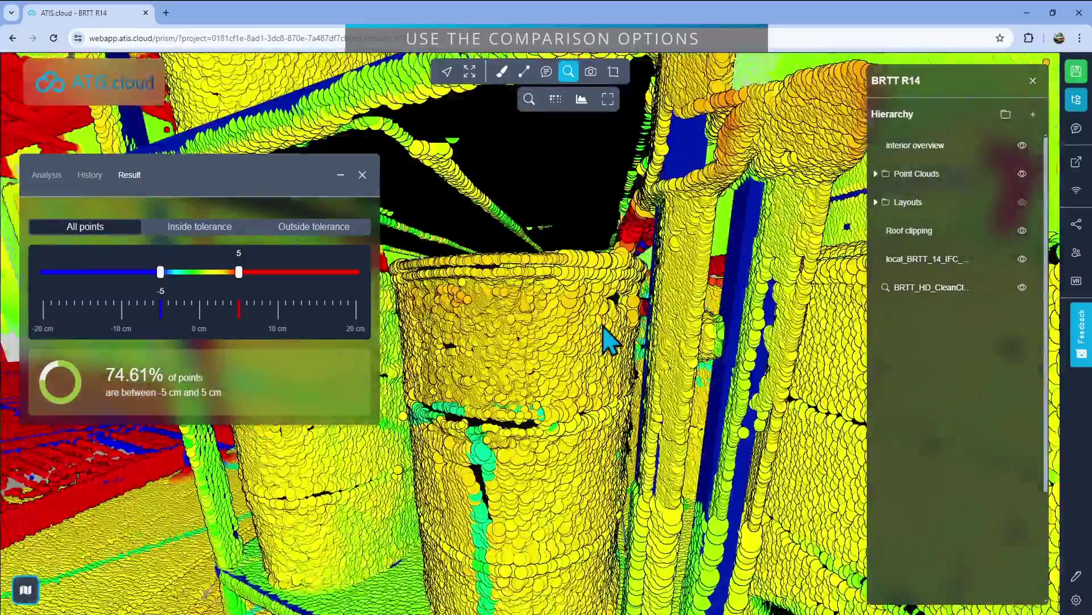
{"action": "scroll", "coordinate": [597, 390], "scroll_direction": "down", "scroll_amount": 5}
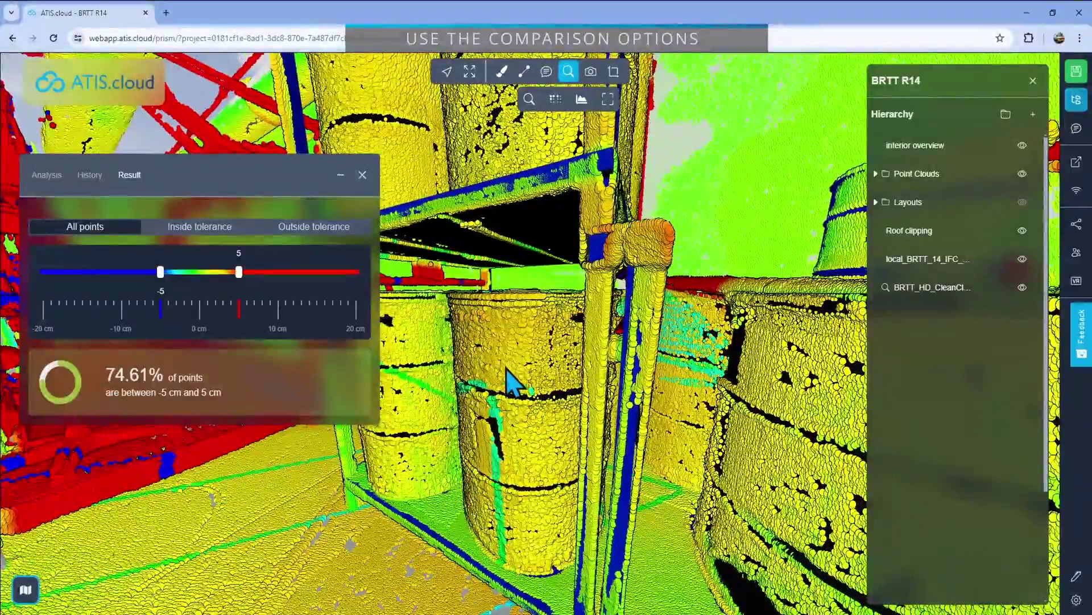
{"action": "scroll", "coordinate": [556, 495], "scroll_direction": "down", "scroll_amount": 5}
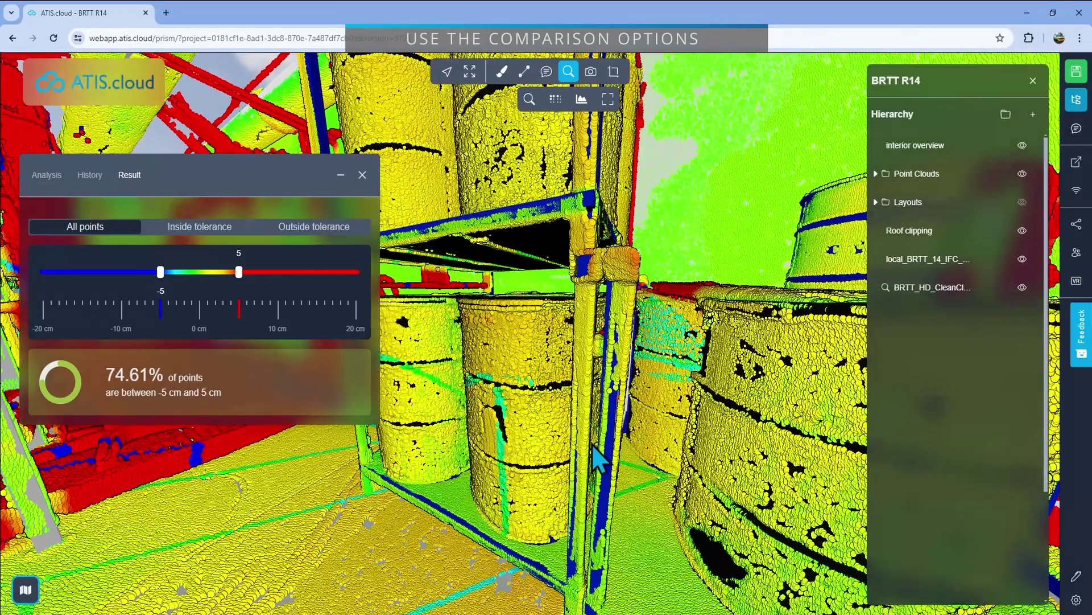
{"action": "scroll", "coordinate": [585, 514], "scroll_direction": "up", "scroll_amount": 2}
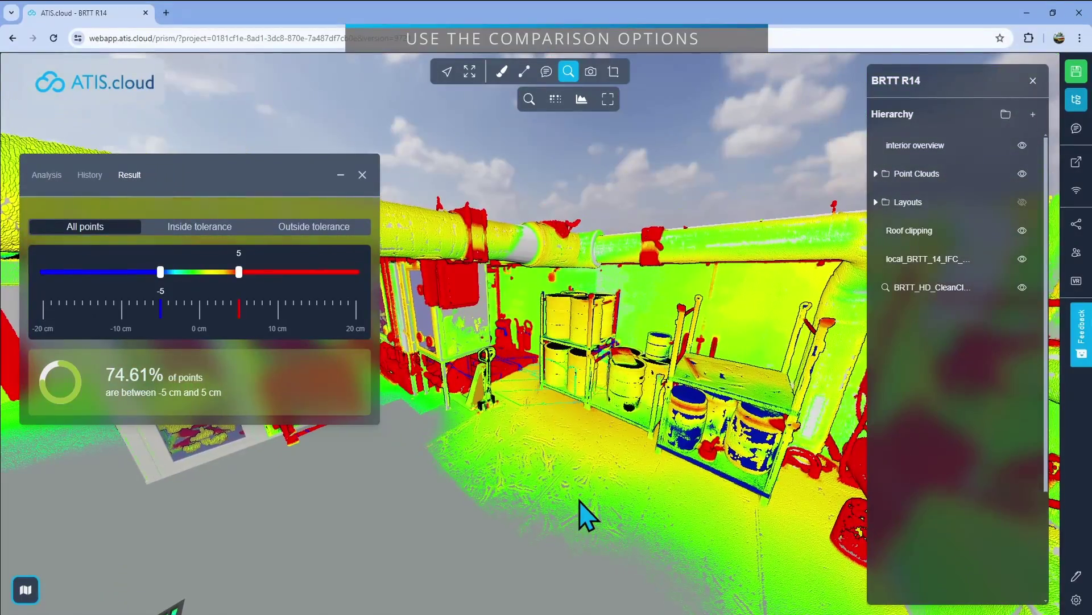
Switch to Inside tolerance and set the outer band limits to -14.2 cm and 10 cm.
{"action": "left_click", "coordinate": [171, 228]}
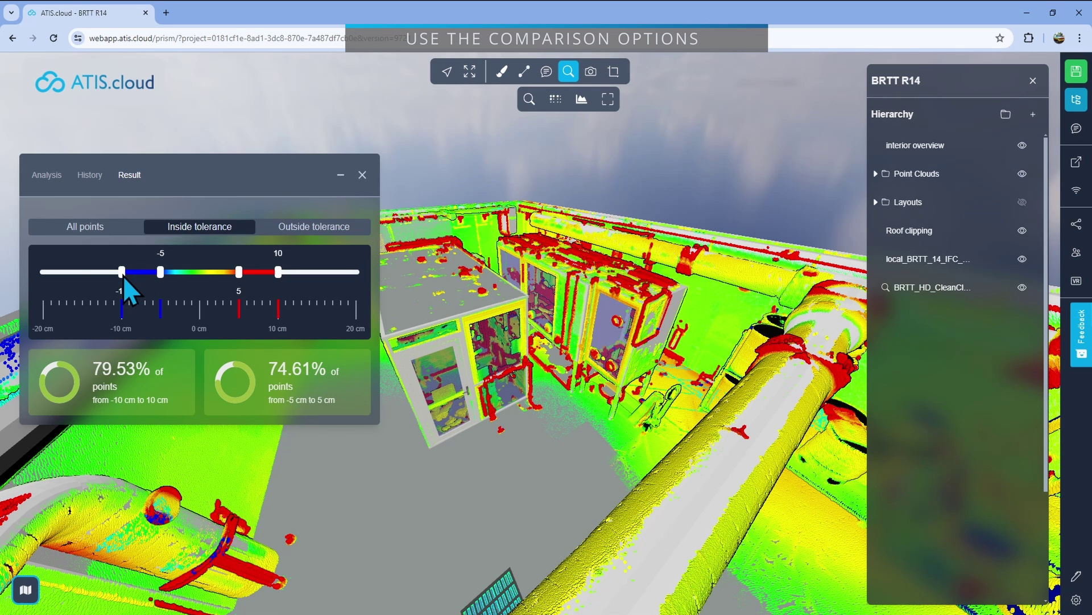
{"action": "left_click_drag", "start_coordinate": [121, 273], "coordinate": [90, 272]}
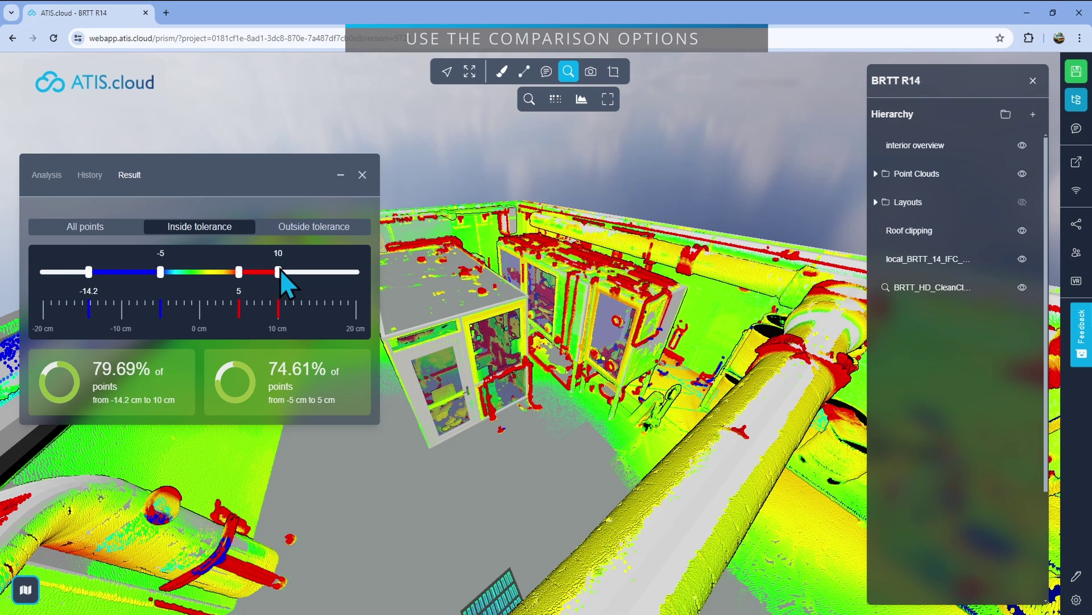
{"action": "mouse_move", "coordinate": [279, 272]}
{"action": "left_mouse_down"}
{"action": "mouse_move", "coordinate": [356, 275]}
{"action": "mouse_move", "coordinate": [280, 276]}
{"action": "left_mouse_up"}
{"action": "mouse_move", "coordinate": [279, 275]}
{"action": "left_mouse_down"}
{"action": "mouse_move", "coordinate": [307, 272]}
{"action": "mouse_move", "coordinate": [278, 273]}
{"action": "left_mouse_up"}
Switch to Outside tolerance and orbit to a top-down view of the room.
{"action": "left_click", "coordinate": [317, 228]}
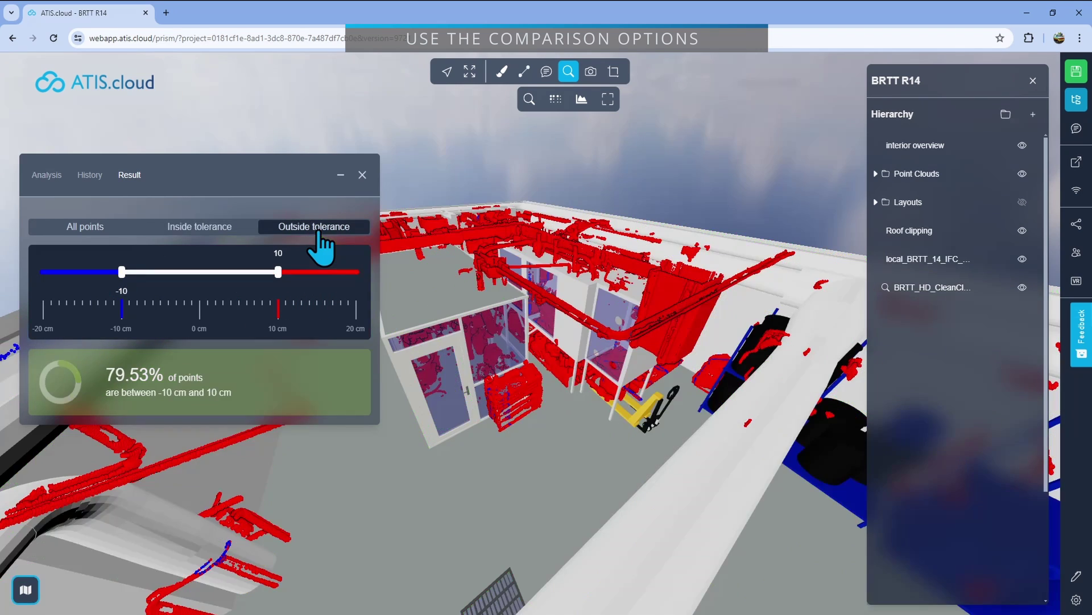
{"action": "left_click_drag", "start_coordinate": [683, 446], "coordinate": [600, 429]}
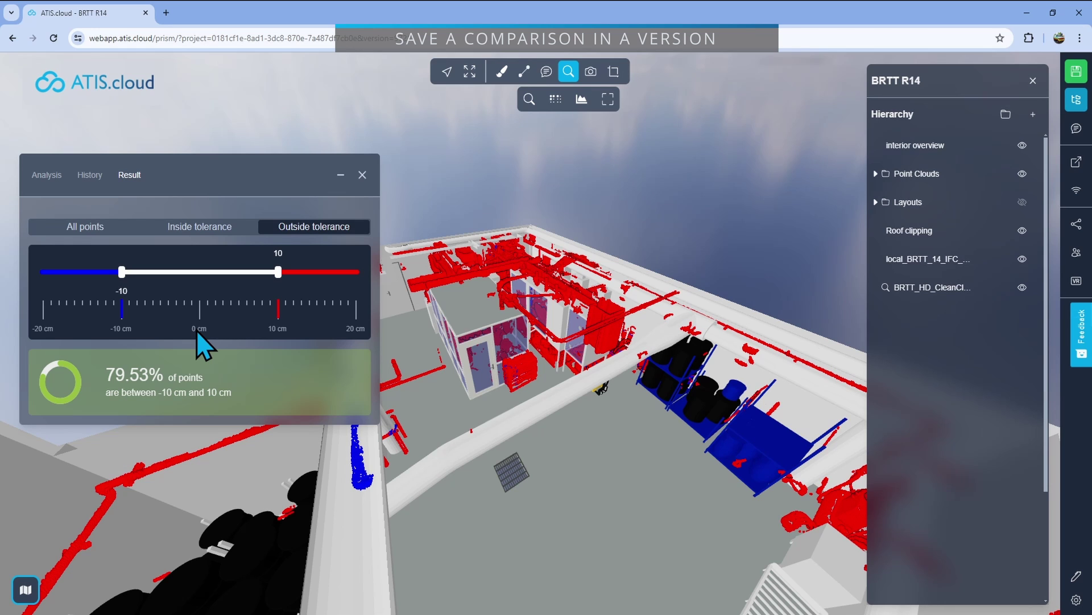
Close the results and reopen the saved comparison's analysis from its Actions in the hierarchy.
{"action": "left_click", "coordinate": [363, 176]}
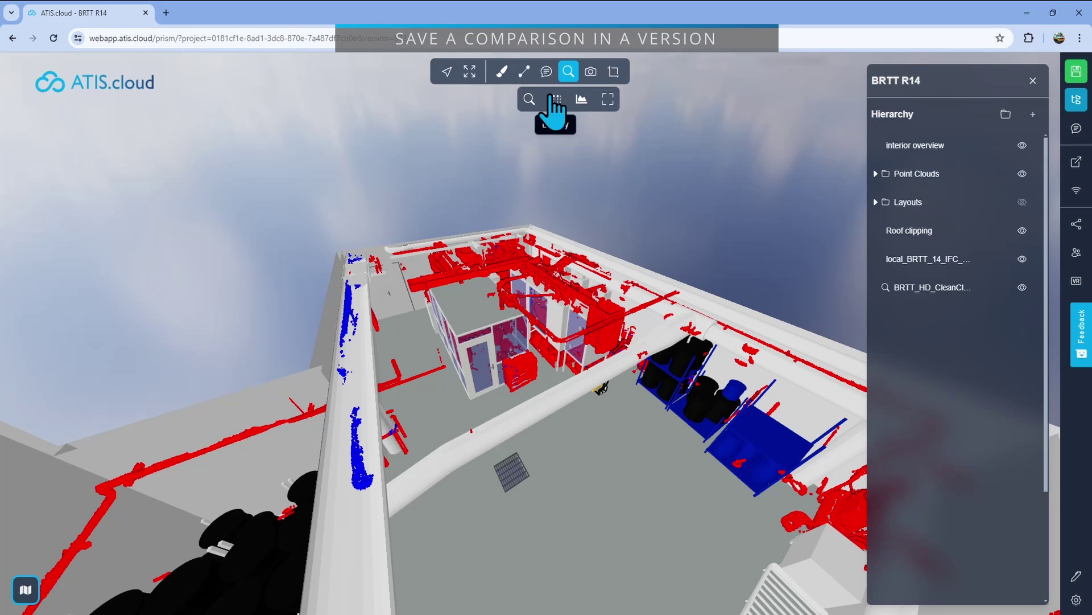
{"action": "left_click", "coordinate": [923, 313]}
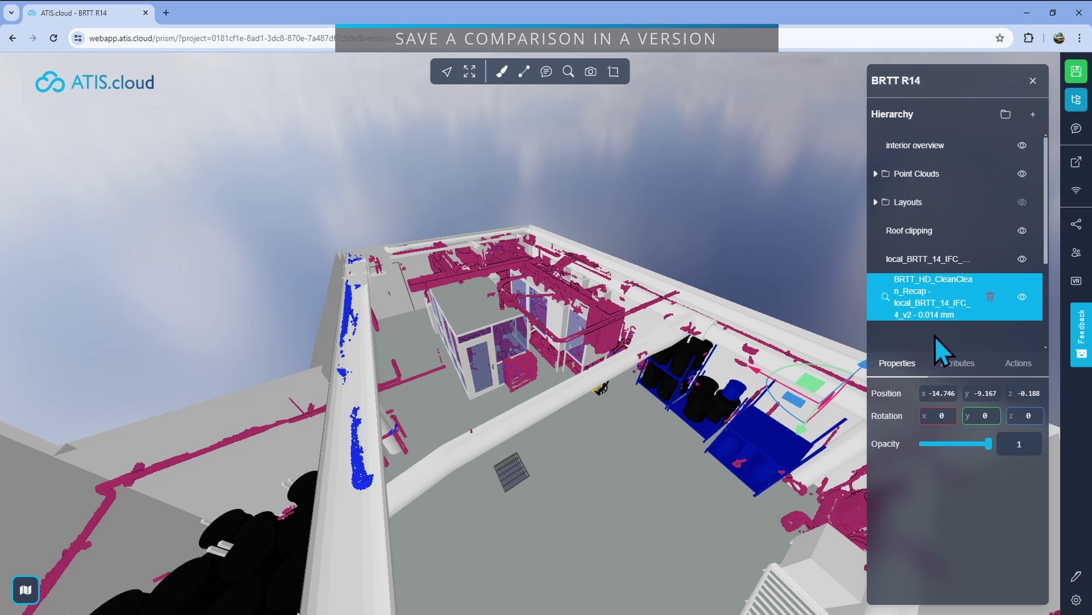
{"action": "left_click", "coordinate": [1015, 364]}
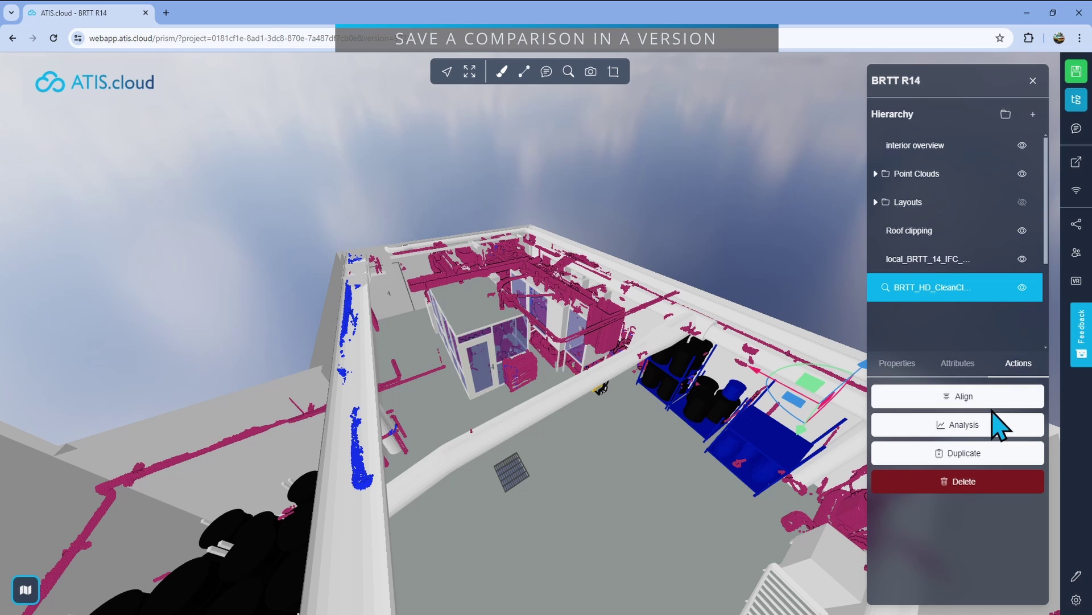
{"action": "left_click", "coordinate": [984, 432]}
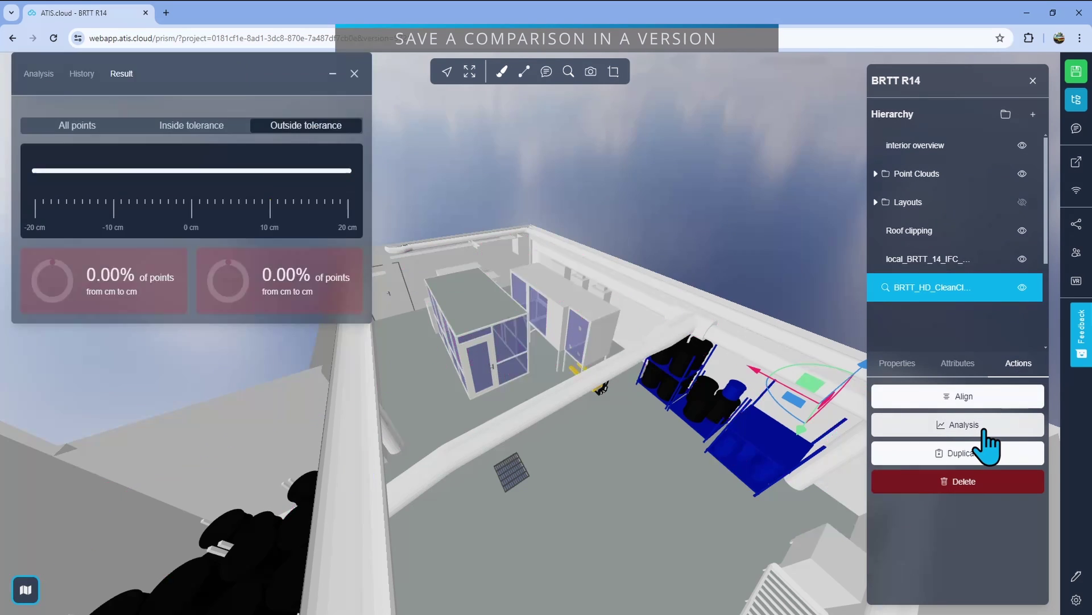
{"action": "left_click_drag", "start_coordinate": [245, 85], "coordinate": [337, 207]}
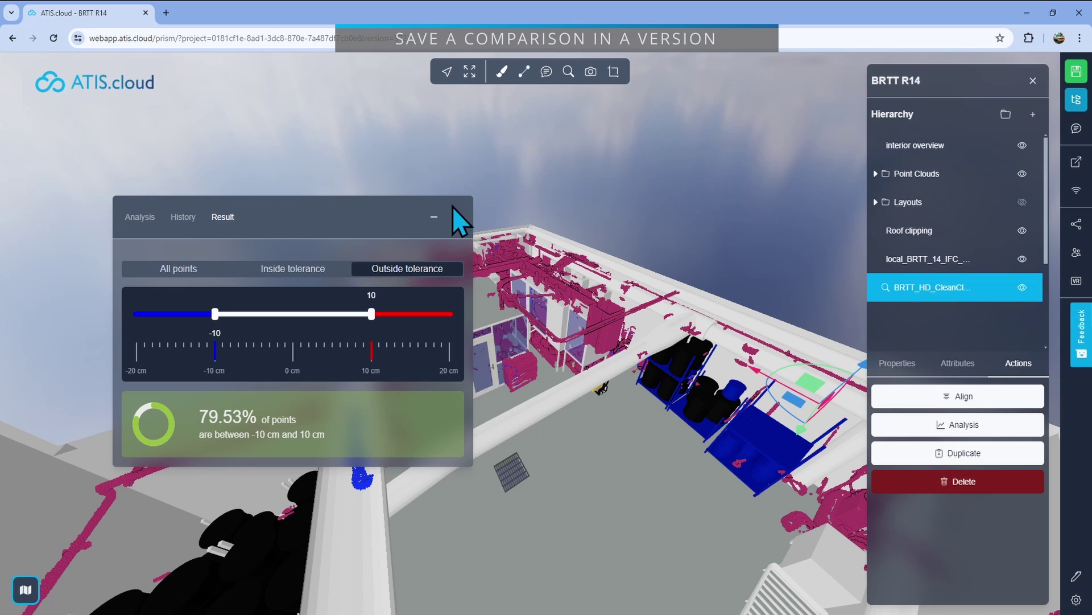
Reopen the analysis and show the All points deviation heatmap, 74.61% within -5 to 5 cm.
{"action": "left_click", "coordinate": [433, 216]}
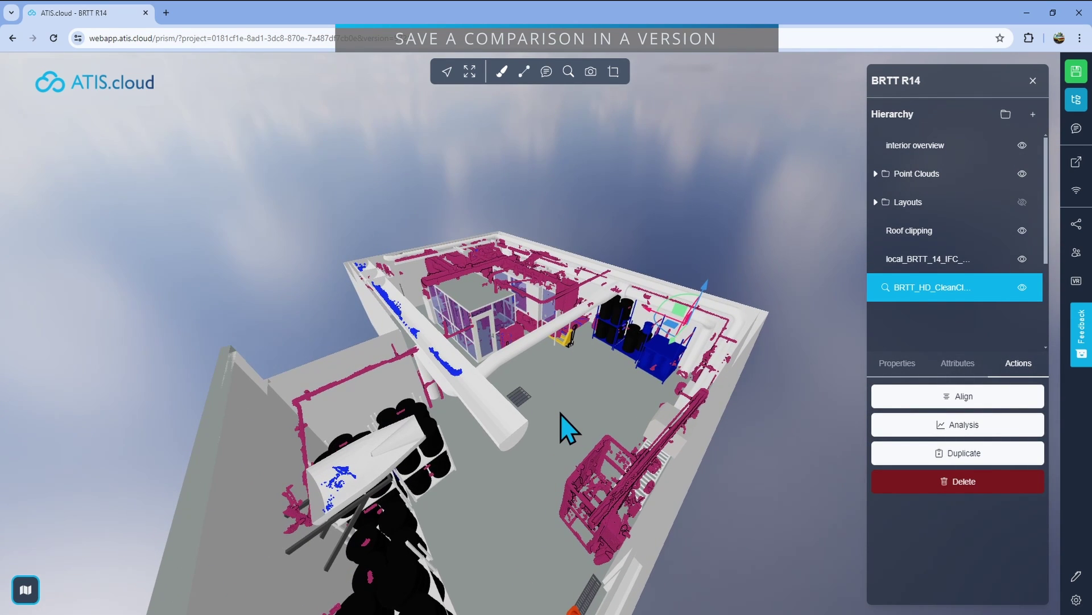
{"action": "left_click", "coordinate": [978, 418]}
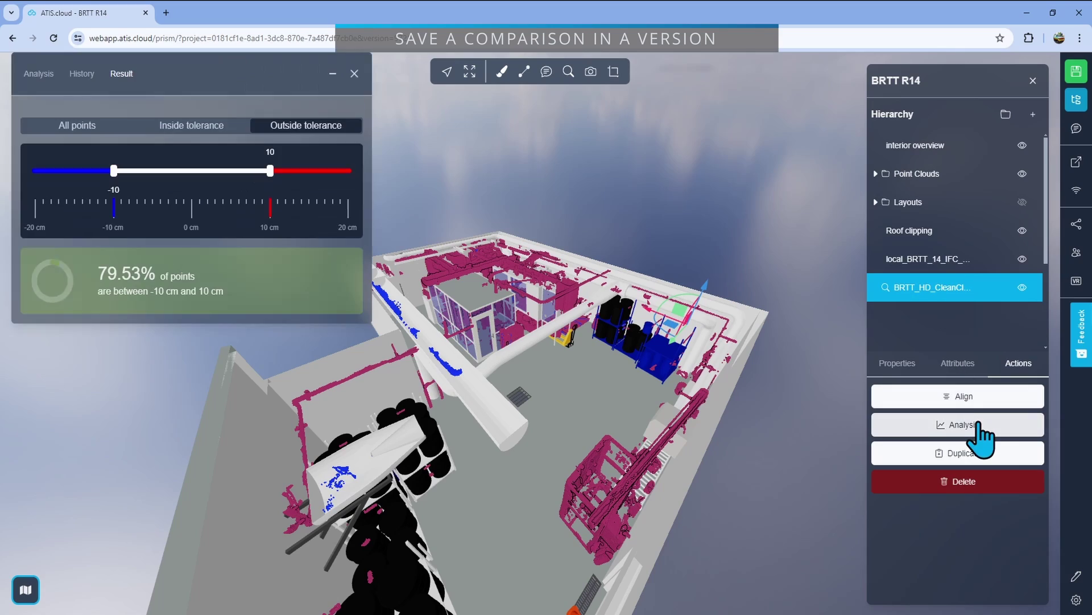
{"action": "left_click", "coordinate": [108, 137]}
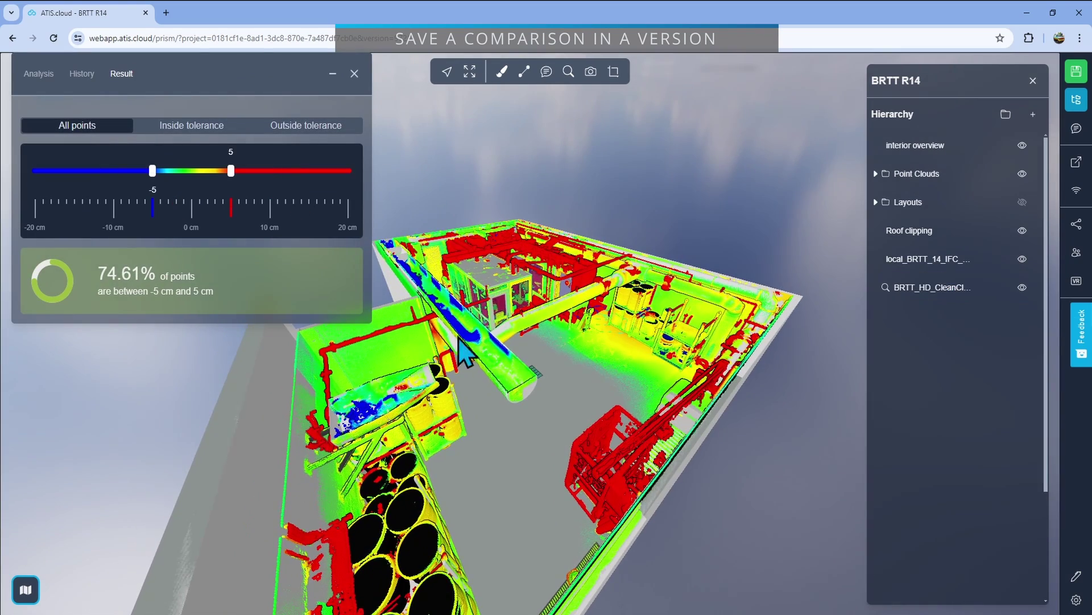
{"action": "left_click_drag", "start_coordinate": [571, 425], "coordinate": [565, 423]}
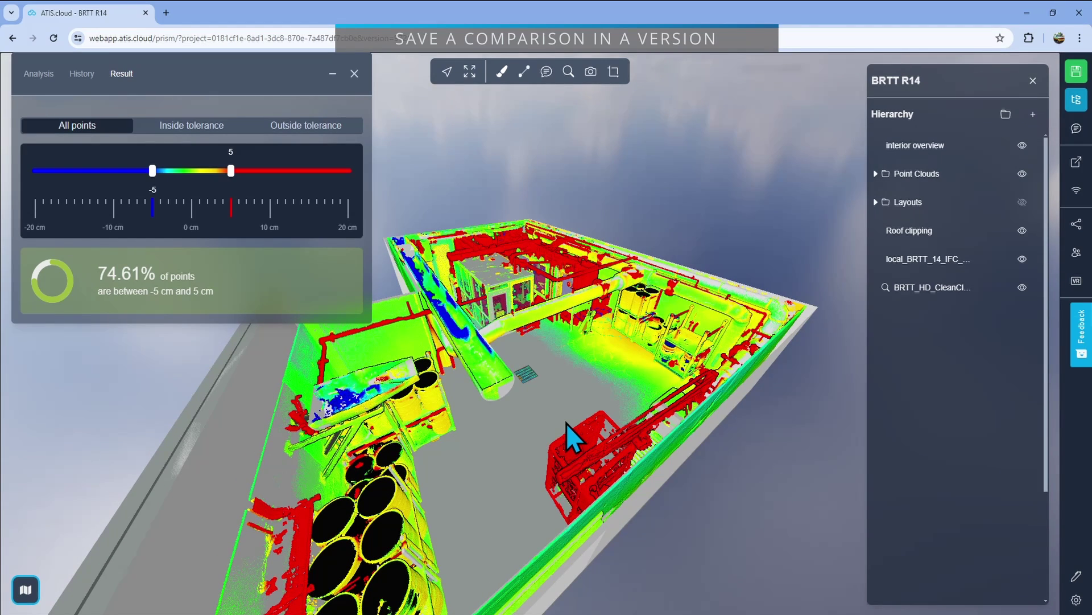